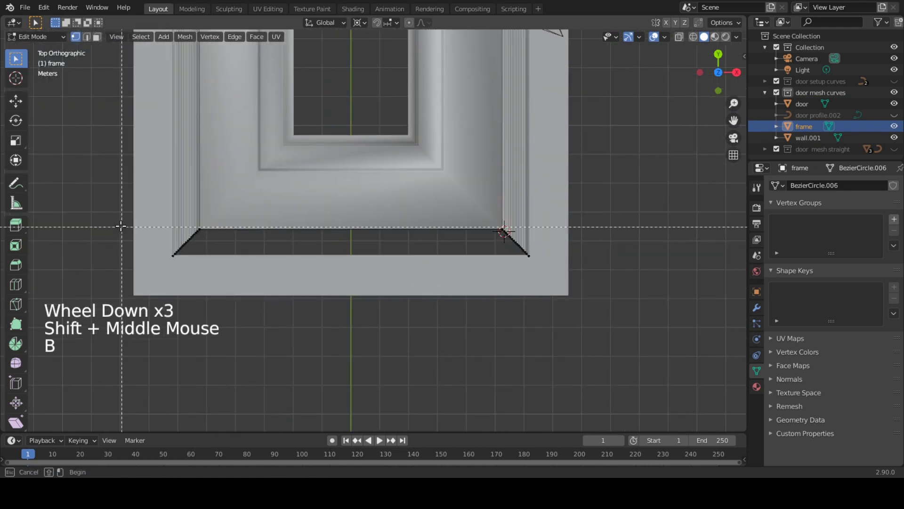
- Select the frame's bottom corner vertices and place the 3D cursor at the door's lower-right corner
drag(137, 228, 552, 295)
scroll(230, 247, up, 3)
shift+middle_drag(230, 247, 275, 246)
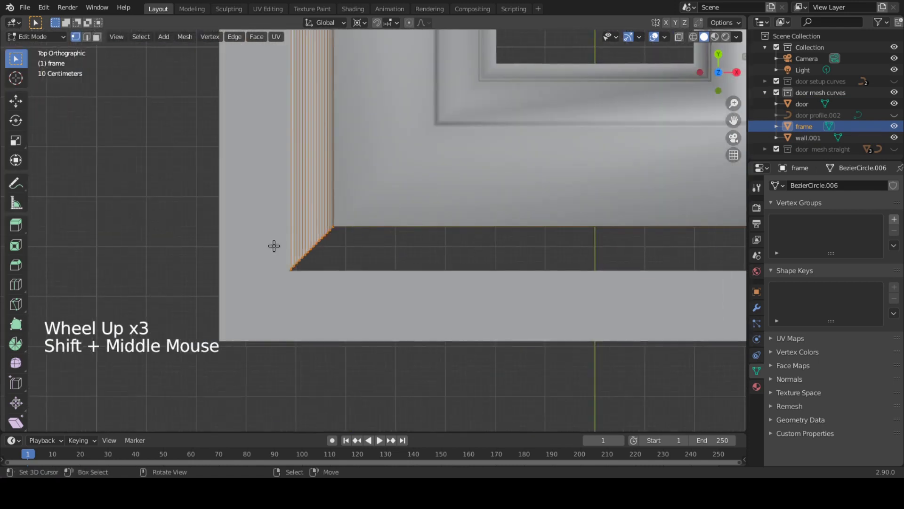
scroll(275, 246, up, 4)
shift+right_click(412, 252)
scroll(412, 253, down, 3)
shift+middle_drag(412, 253, 443, 247)
scroll(483, 245, up, 4)
shift+right_click(569, 248)
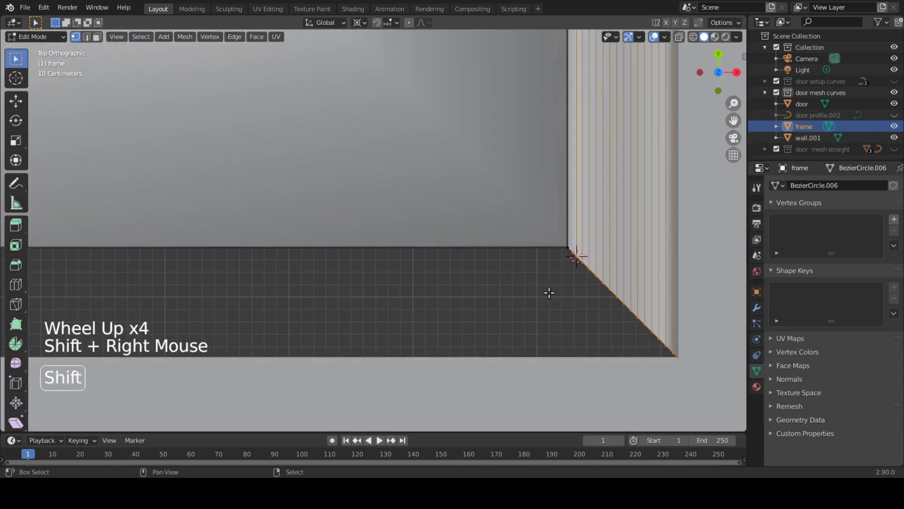
- Scale the selected frame vertices to 0 along Y so both jambs end level with the door's bottom
scroll(546, 292, down, 9)
key(s)
key(y)
key(0)
key(Return)
shift+middle_drag(456, 310, 416, 303)
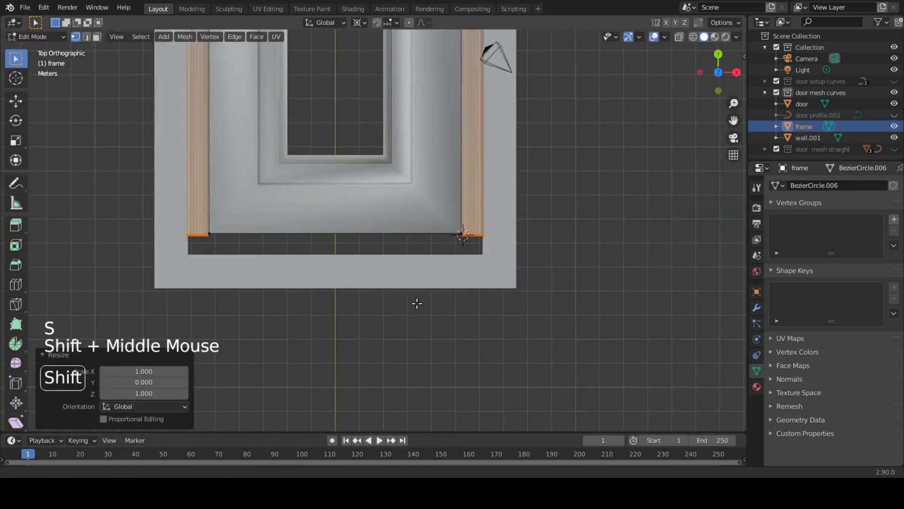
- Delete the bottom face of the wall.001 mesh below the door
key(Tab)
right_click(410, 269)
key(Tab)
key(4)
right_click(377, 269)
key(x)
click(369, 267)
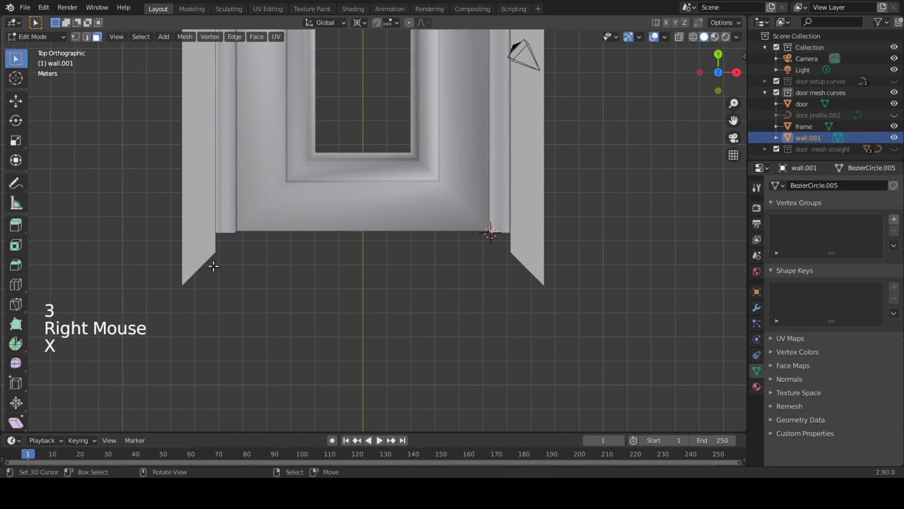
- Select the four lower vertices of wall.001 and scale them to 0 along Y, level with the door's bottom
key(1)
right_click(216, 253)
right_click(216, 252)
shift+right_click(510, 252)
shift+right_click(508, 253)
shift+right_click(544, 286)
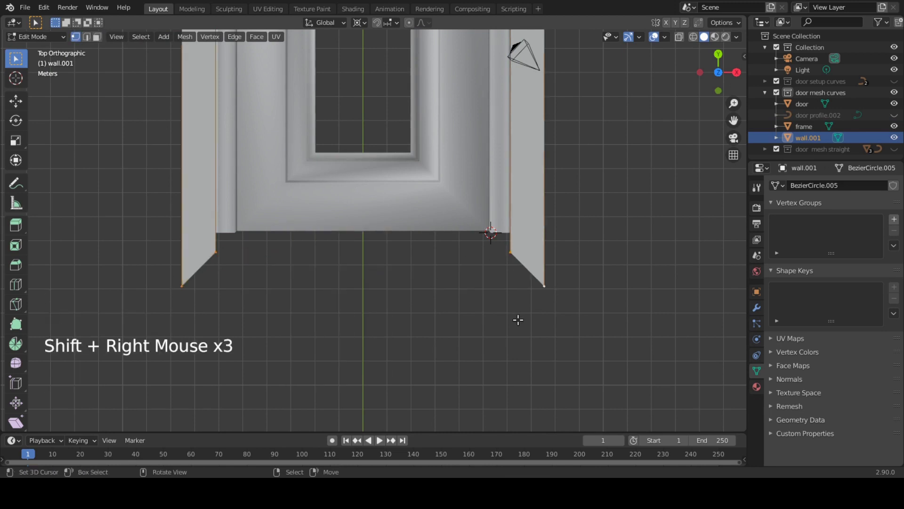
key(s)
key(y)
key(0)
key(Return)
key(Tab)
- Snap the 3D cursor to the door frame's lower-right inner vertex
scroll(464, 289, down, 2)
right_click(620, 362)
key(shift+s)
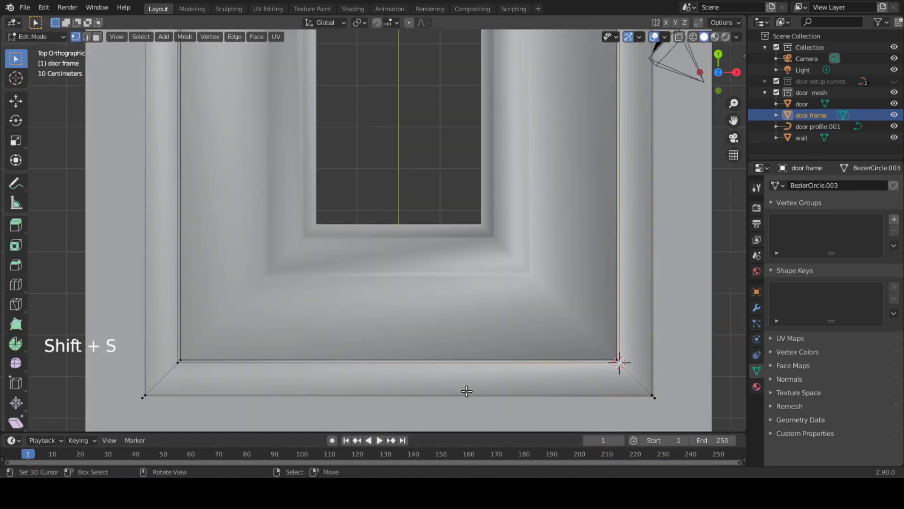
- Delete the bottom strip of faces from the door frame mesh
click(97, 37)
key(b)
drag(400, 363, 471, 425)
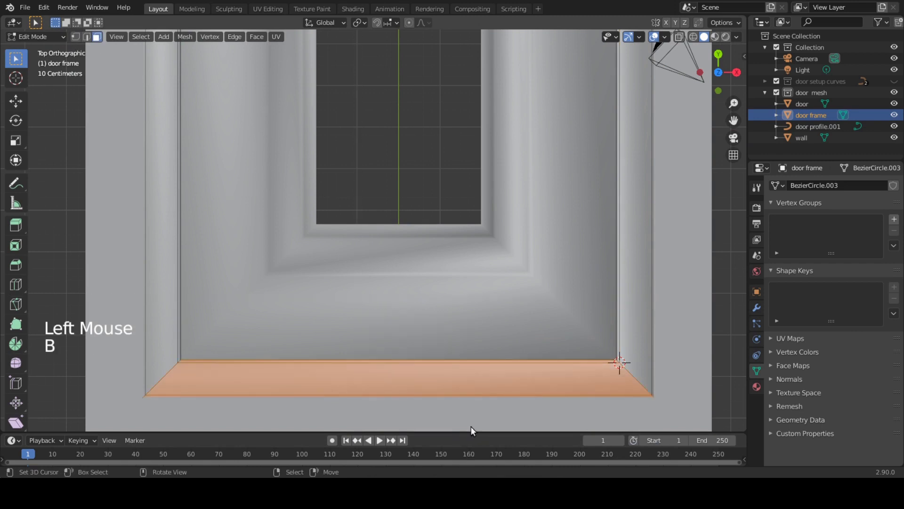
key(x)
click(476, 356)
scroll(545, 373, up, 1)
scroll(545, 373, down, 3)
key(1)
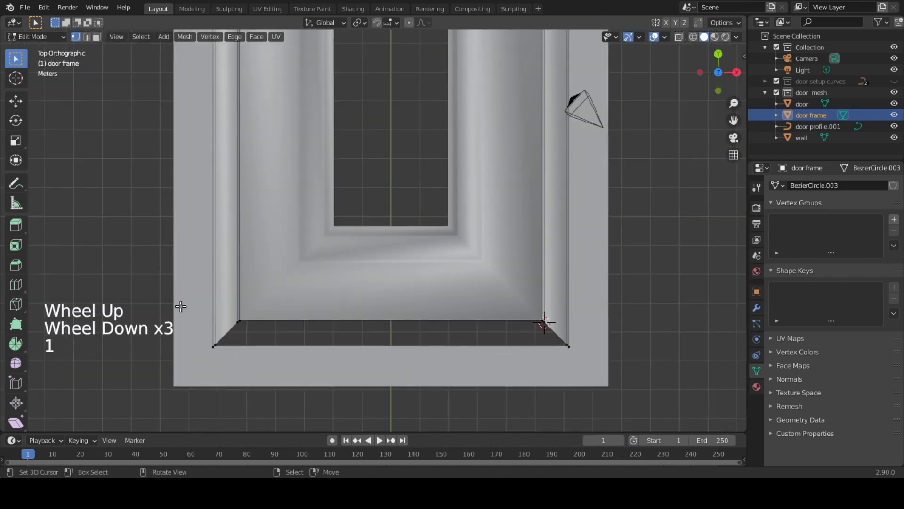
- Flatten the door frame's bottom corner vertices to the 3D cursor's height by scaling them to 0 along Y
key(b)
drag(178, 319, 589, 417)
click(365, 20)
click(373, 47)
key(s)
key(y)
key(0)
key(Return)
key(Tab)
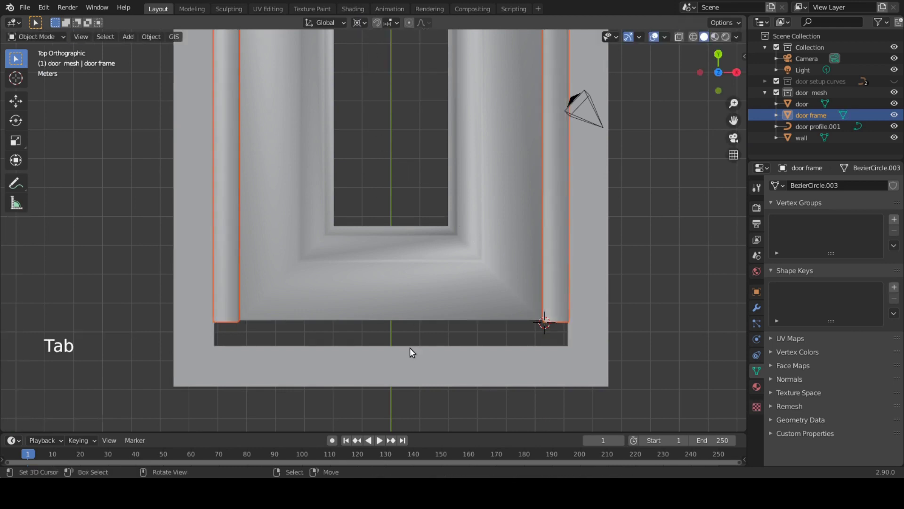
- Delete the bottom face of the wall mesh below the door
right_click(410, 352)
key(Tab)
right_click(349, 366)
key(3)
right_click(349, 366)
key(x)
click(349, 366)
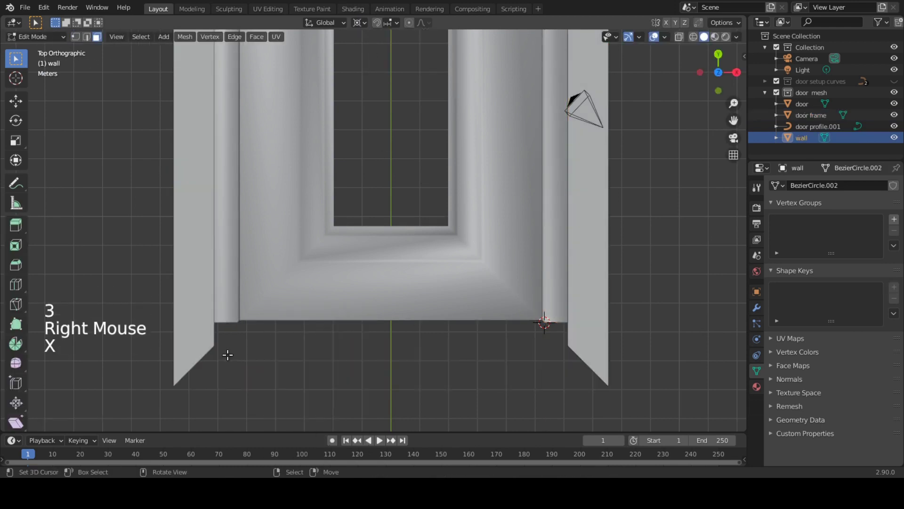
- Select the wall's four lower vertices and scale them to 0 along Y at the 3D cursor's height
key(1)
key(b)
drag(130, 330, 641, 433)
key(s)
key(y)
key(KP_0)
key(KP_Enter)
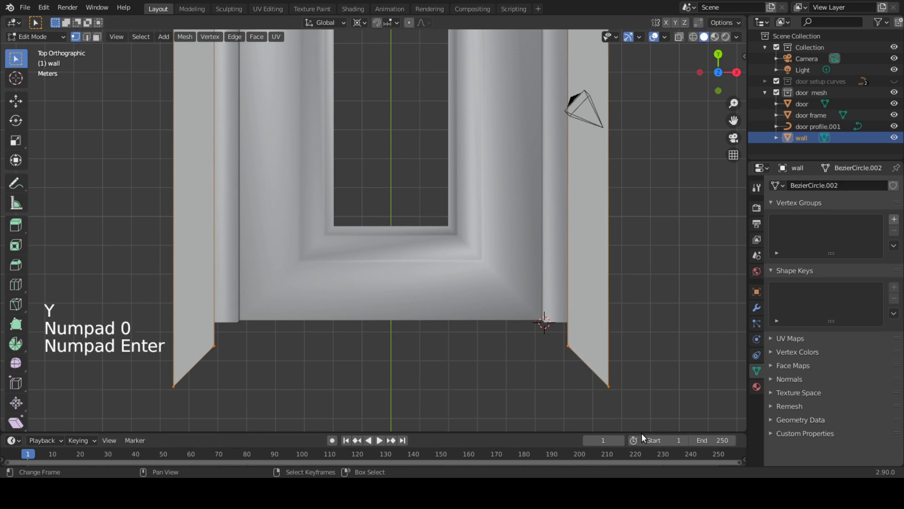
key(s)
key(y)
key(KP_0)
key(KP_Enter)
scroll(506, 352, down, 3)
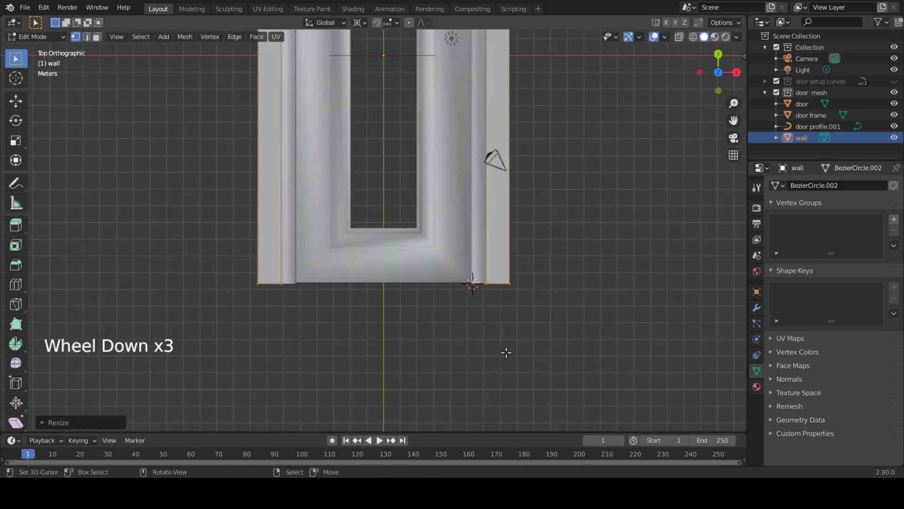
- Fill the door's central opening with a face between its four inner corner vertices
key(Tab)
right_click(438, 262)
shift+middle_drag(438, 262, 428, 387)
key(Tab)
right_click(364, 337)
shift+right_click(426, 283)
shift+middle_drag(426, 283, 396, 339)
shift+right_click(396, 123)
shift+right_click(408, 141)
key(f)
scroll(399, 177, down, 3)
key(Tab)
- Rename the collection holding the door, door frame and wall as "door mesh straight"
middle_drag(400, 177, 430, 286)
scroll(416, 321, up, 3)
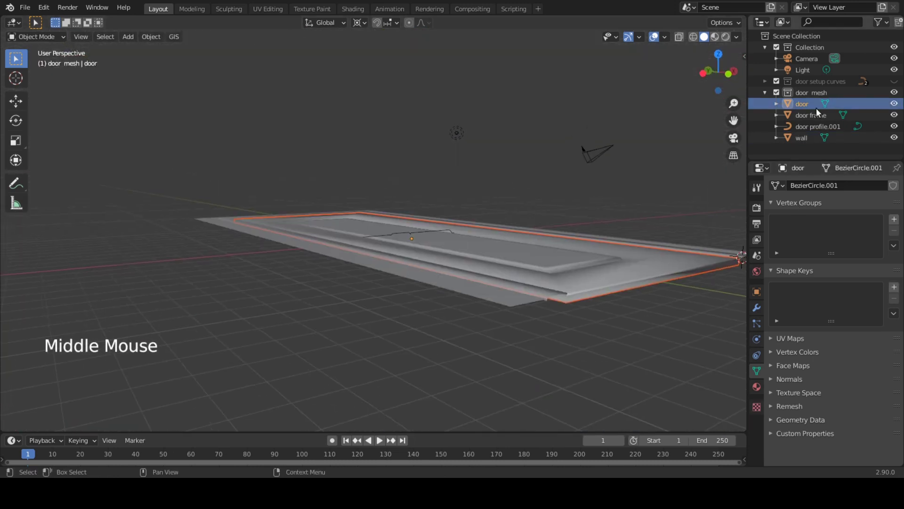
double_click(829, 92)
text(stair)
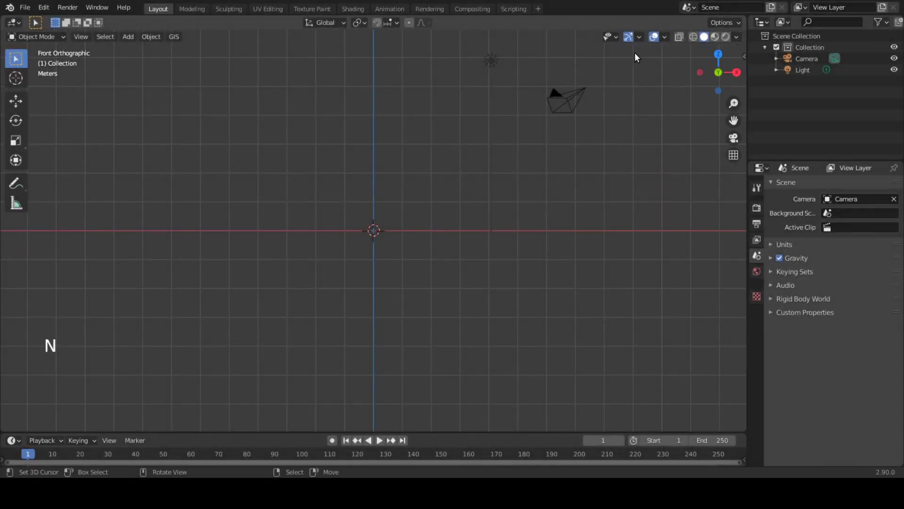
- Add a Bezier curve at the origin and rotate it 90° around the X axis
scroll(376, 257, down, 2)
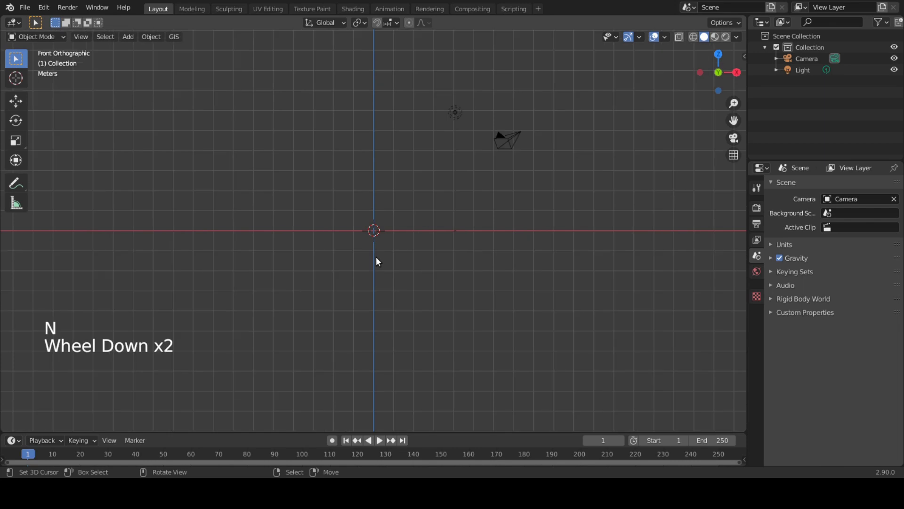
key(shift+a)
mouse_move(376, 256)
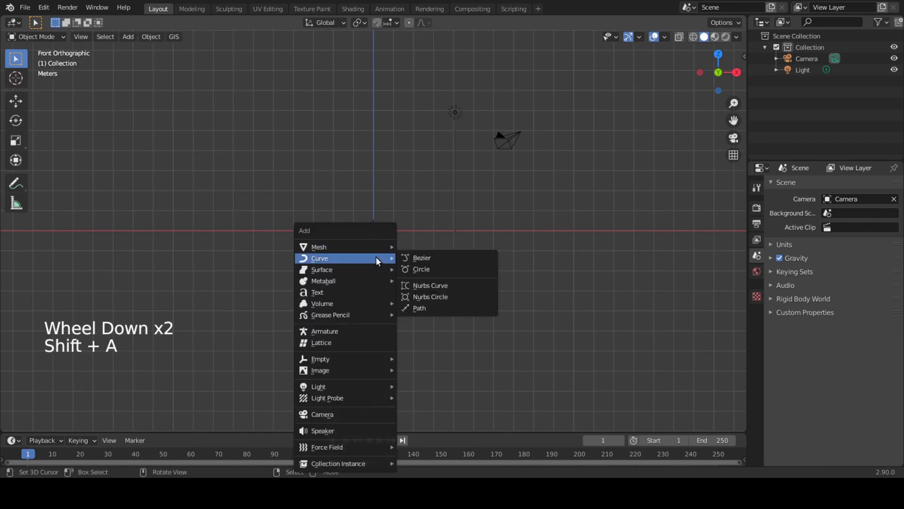
click(408, 259)
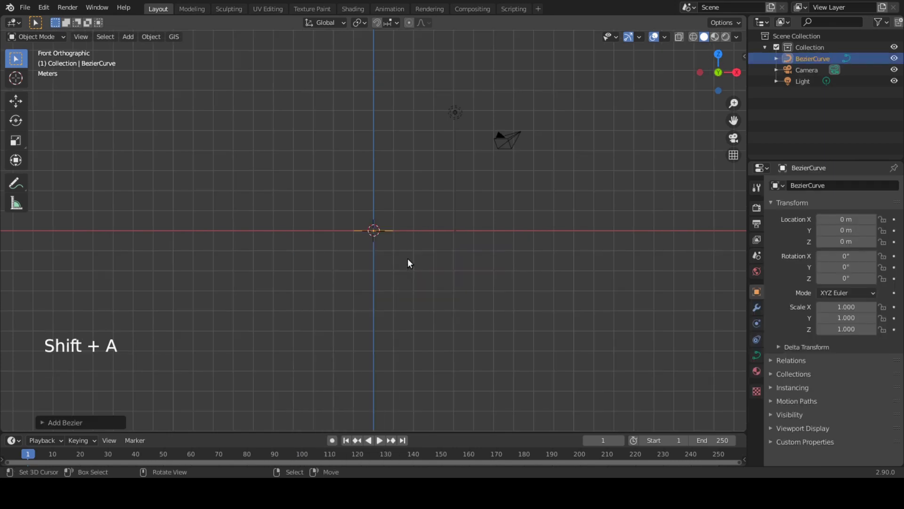
scroll(408, 258, up, 7)
text(rx90)
key(Return)
- Set the curve's handles to Vector and move its points toward negative X, slightly above the X axis
key(Tab)
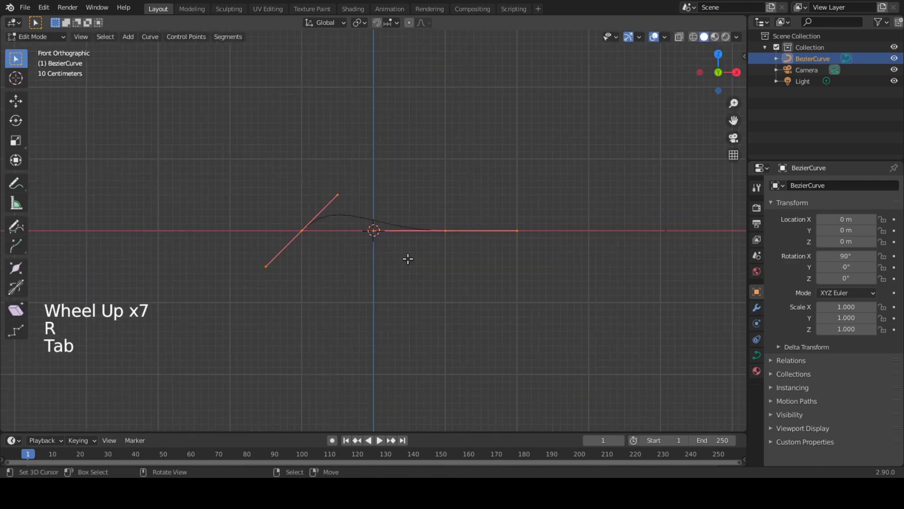
key(v)
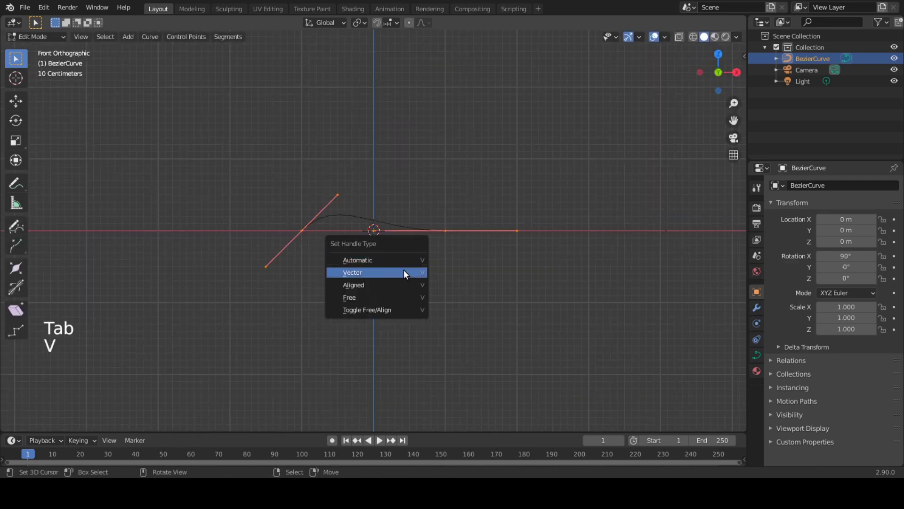
click(405, 271)
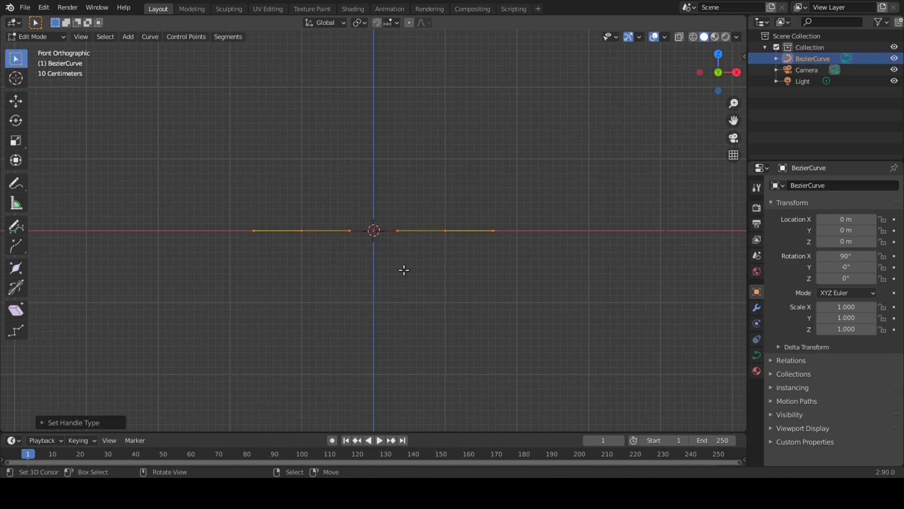
key(g)
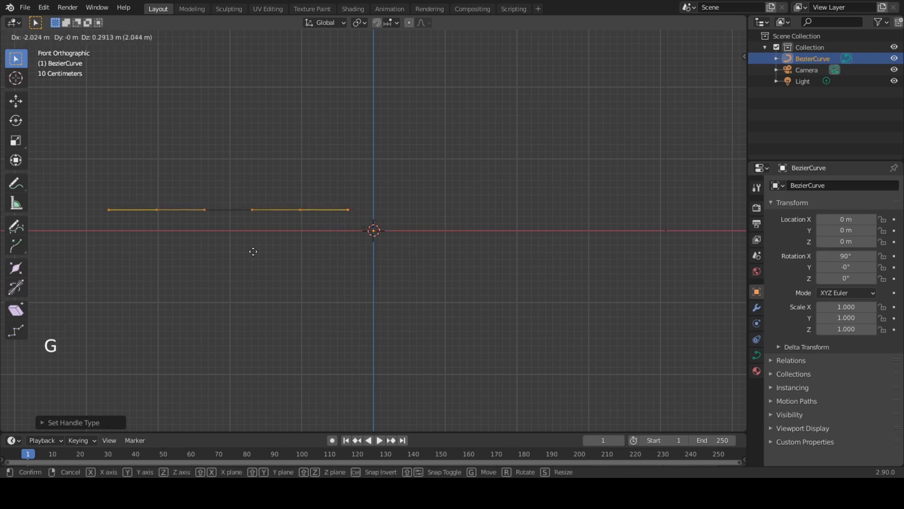
click(237, 248)
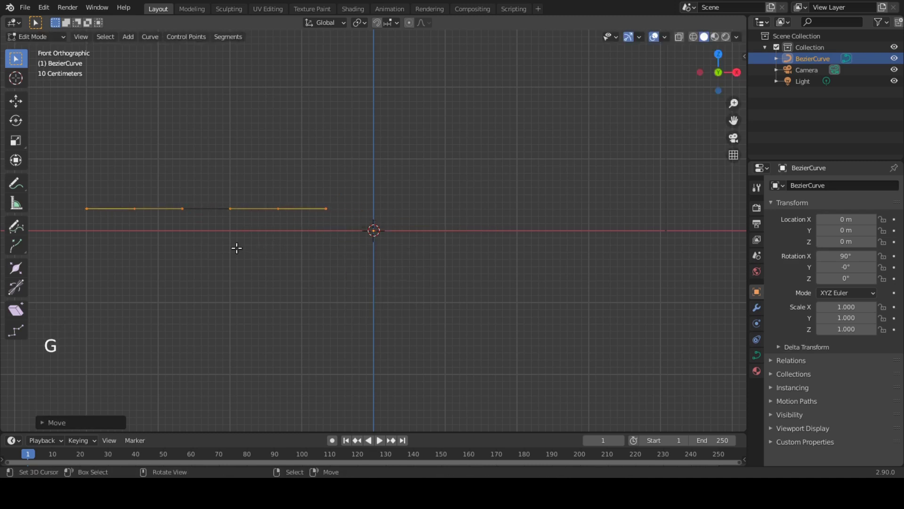
- Duplicate the curve's right end point about 0.055 m left and 0.04 m below the original
right_click(278, 212)
key(shift+d)
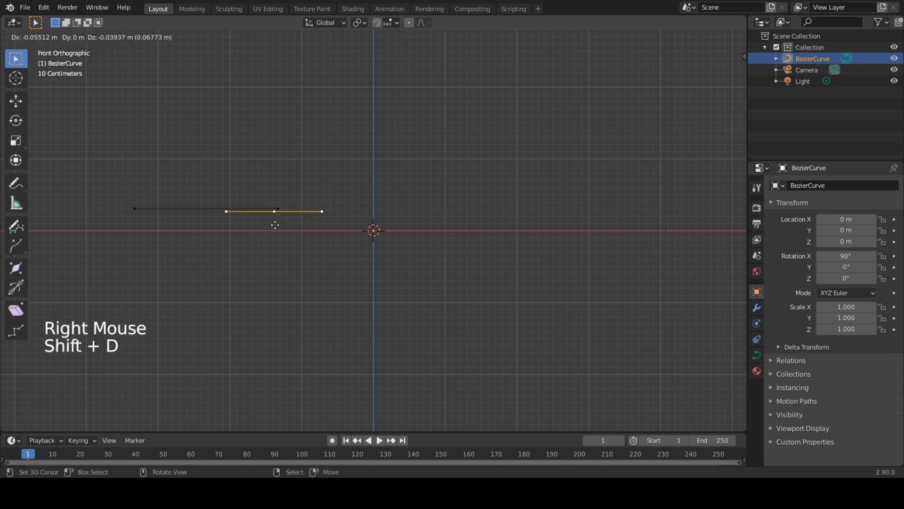
click(275, 224)
scroll(275, 223, up, 4)
middle_drag(273, 223, 317, 242)
key(KP_1)
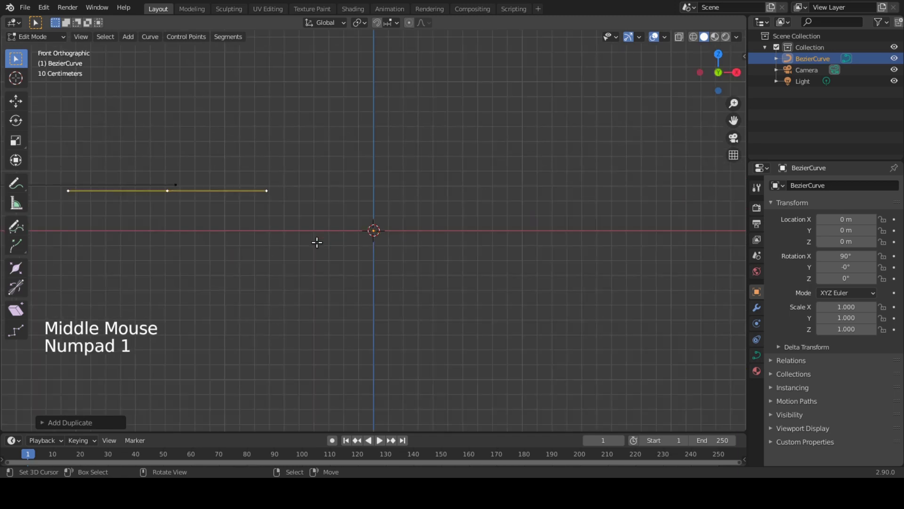
- Extrude the duplicated point into a raised outline: diagonally up, horizontally right, and down a diagonal of 0.1 m on X and -0.1 m on Z
key(e)
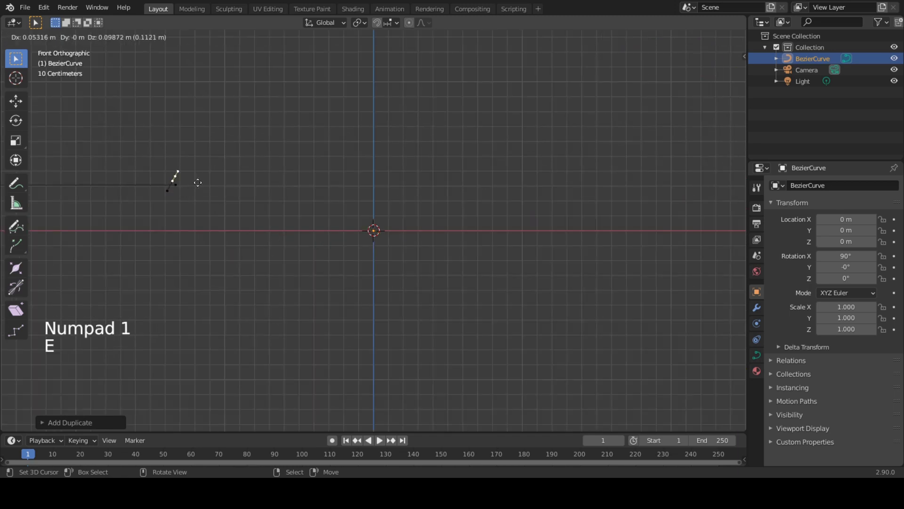
ctrl+click(191, 183)
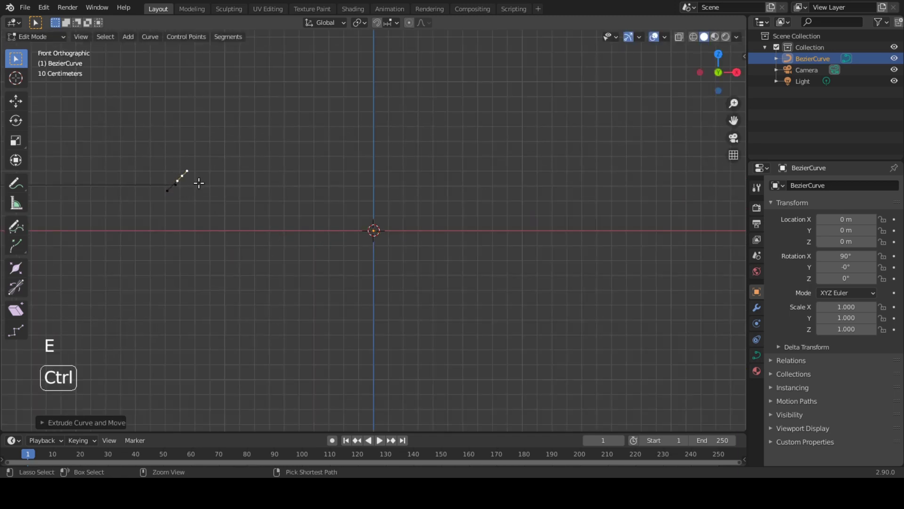
key(e)
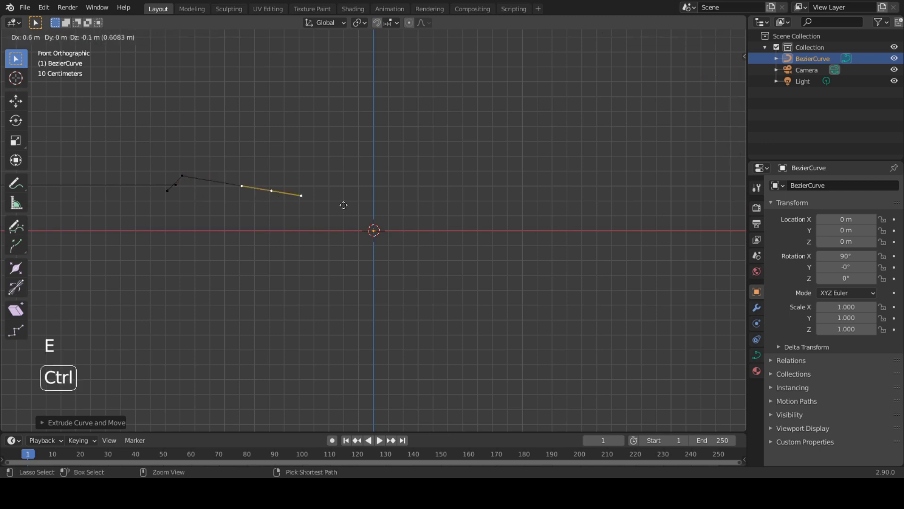
ctrl+click(405, 192)
key(e)
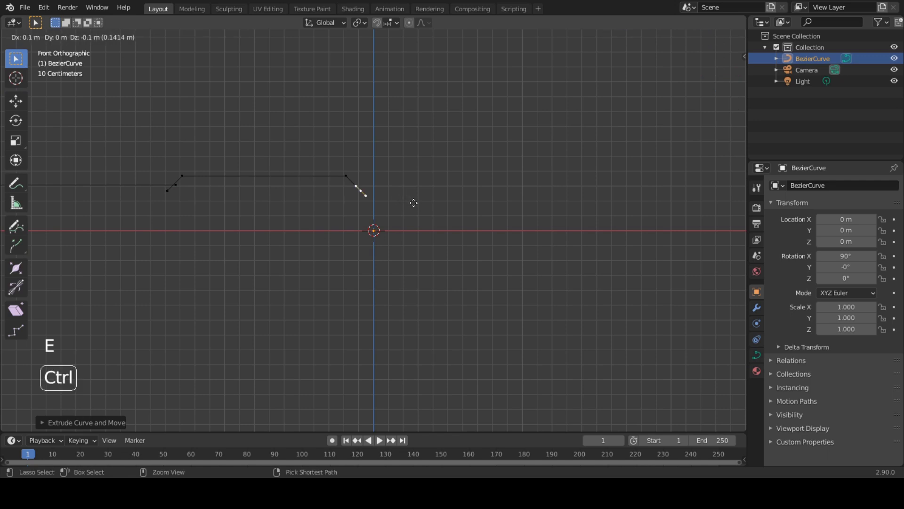
click(414, 203)
- Extrude the outline's right end point 0.2 m straight down along Z
scroll(391, 218, down, 1)
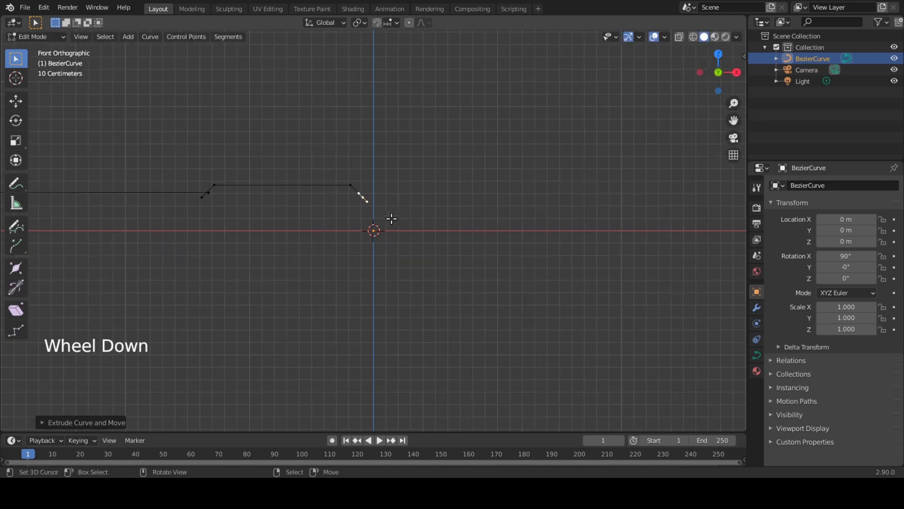
key(e)
key(z)
key(ctrl)
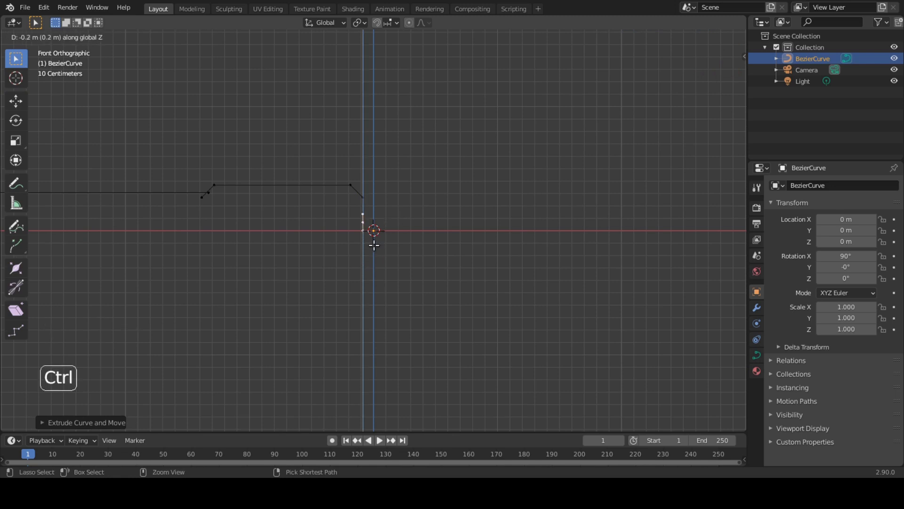
click(374, 244)
- Duplicate the outline's lower end point and place the copy about 0.004 m to its right
scroll(374, 248, up, 2)
scroll(354, 246, up, 8)
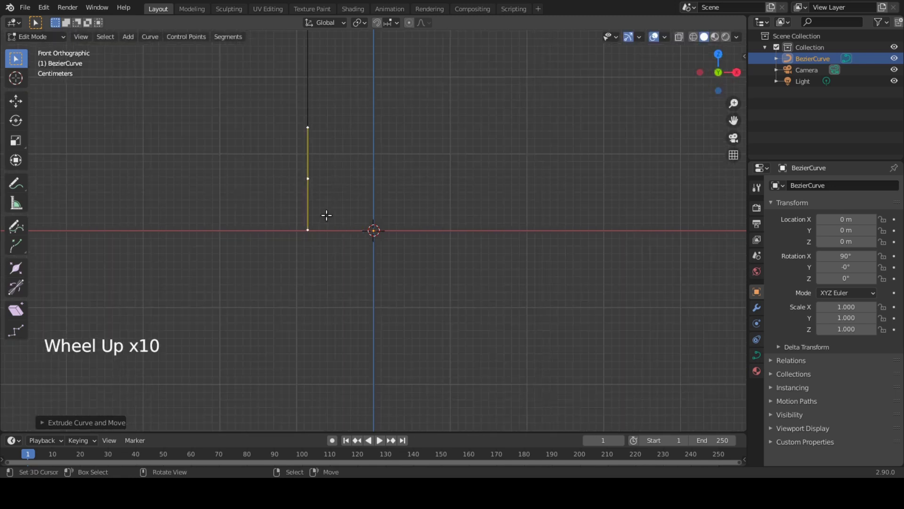
key(shift)
key(shift+d)
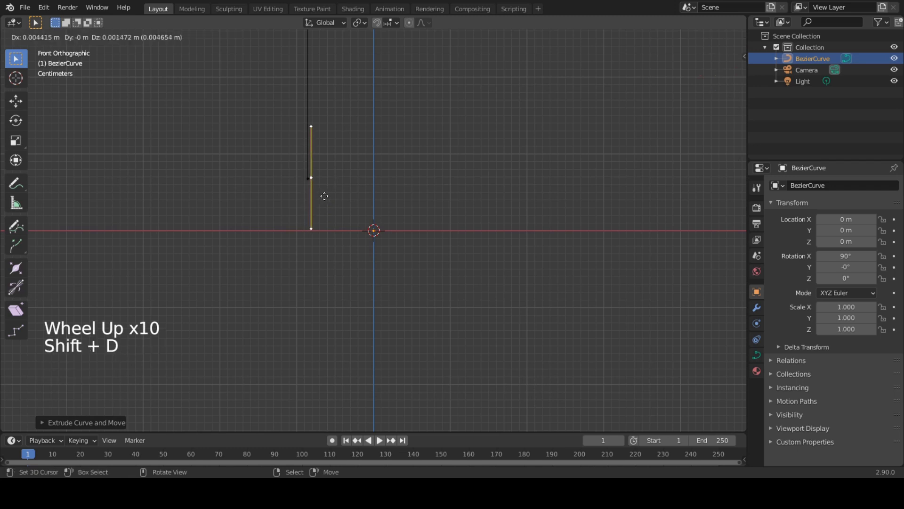
click(320, 197)
shift+middle_drag(318, 202, 333, 371)
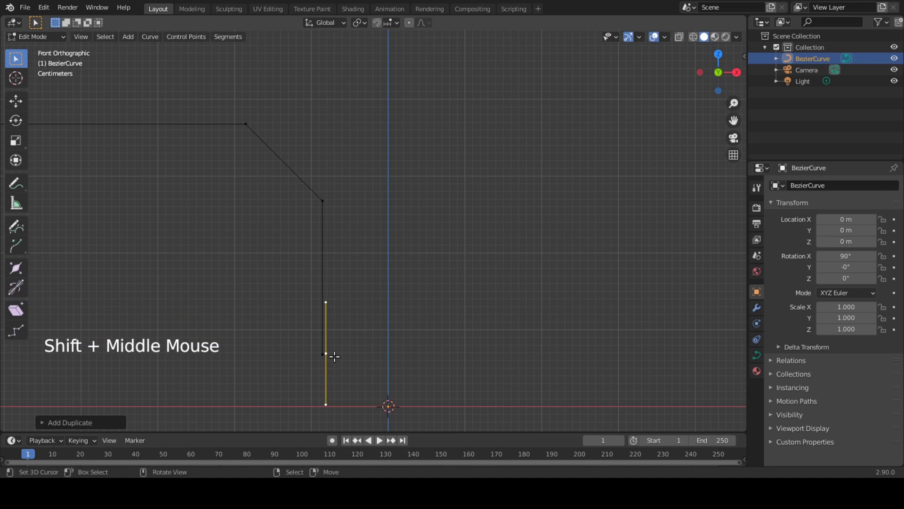
- Extrude the duplicated point about 0.24 m straight up along Z, followed by a short diagonal about 0.02 m up and right
key(e)
key(z)
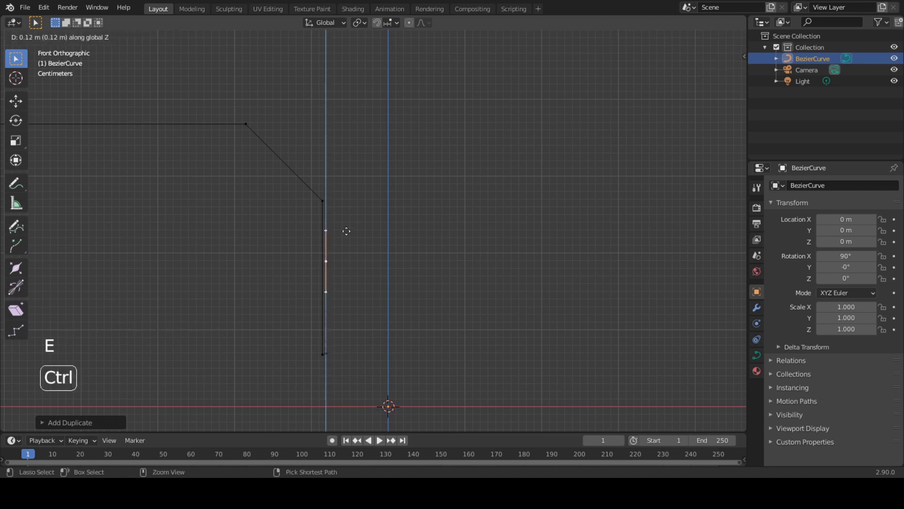
click(349, 175)
key(ctrl+z)
key(e)
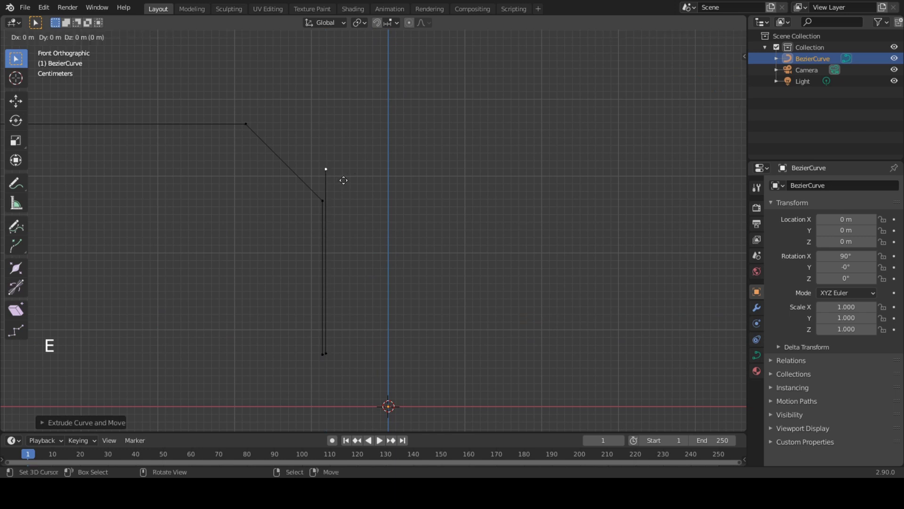
click(357, 169)
scroll(371, 200, down, 8)
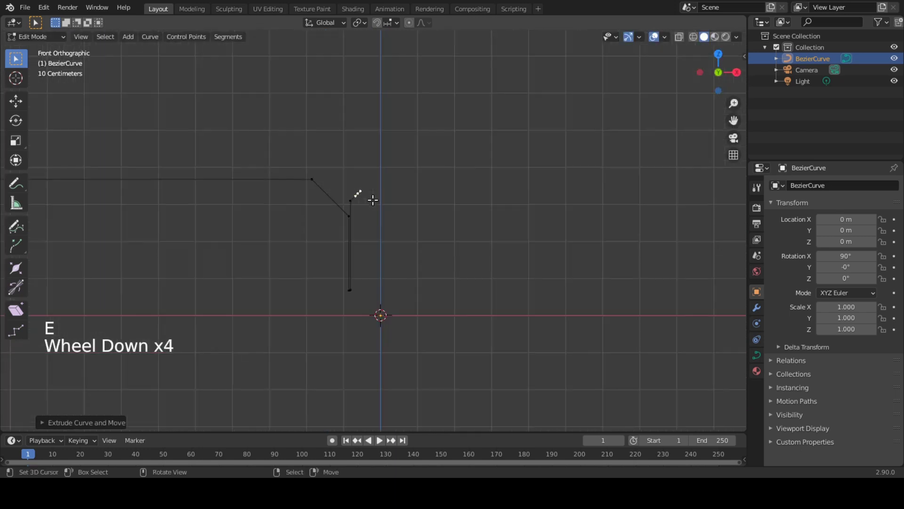
- Extrude the short diagonal's end point to the right along X, and move the new end point 1.1 m farther along X
key(e)
key(x)
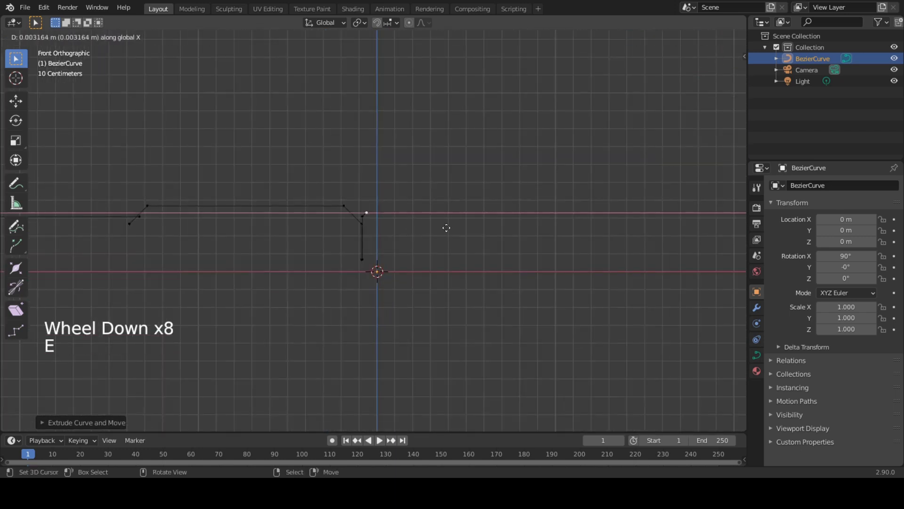
click(710, 240)
scroll(646, 268, down, 6)
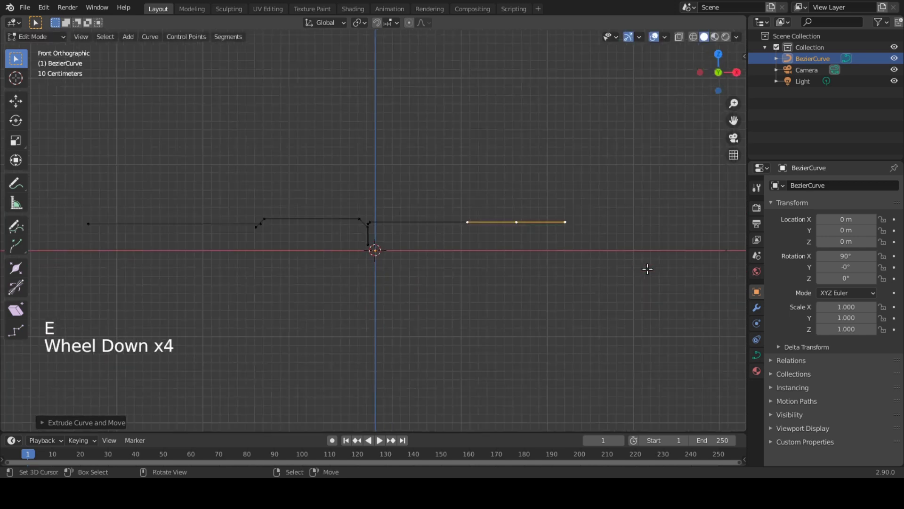
key(g)
key(x)
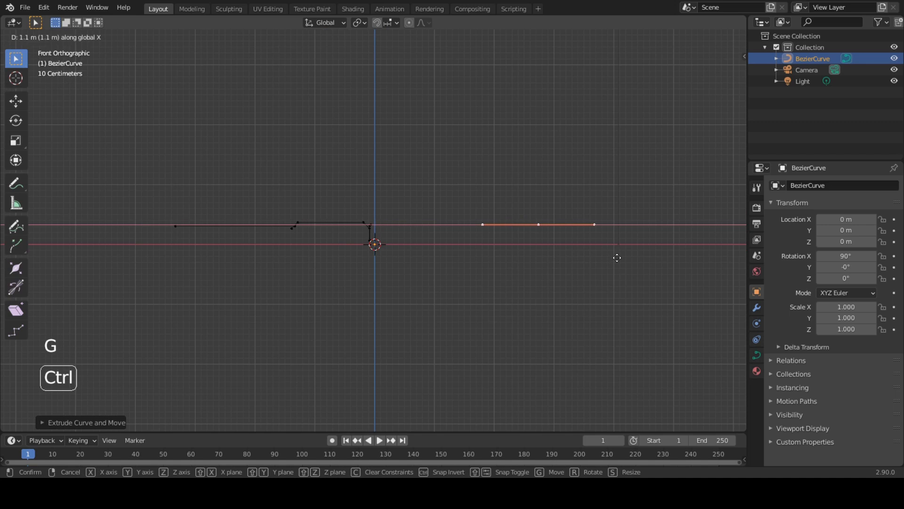
click(612, 256)
- Extrude the long line's right end point down a diagonal of 0.2 m on X and -0.2 m on Z
scroll(595, 256, up, 3)
shift+middle_drag(593, 255, 295, 214)
scroll(412, 212, up, 3)
scroll(412, 212, up, 1)
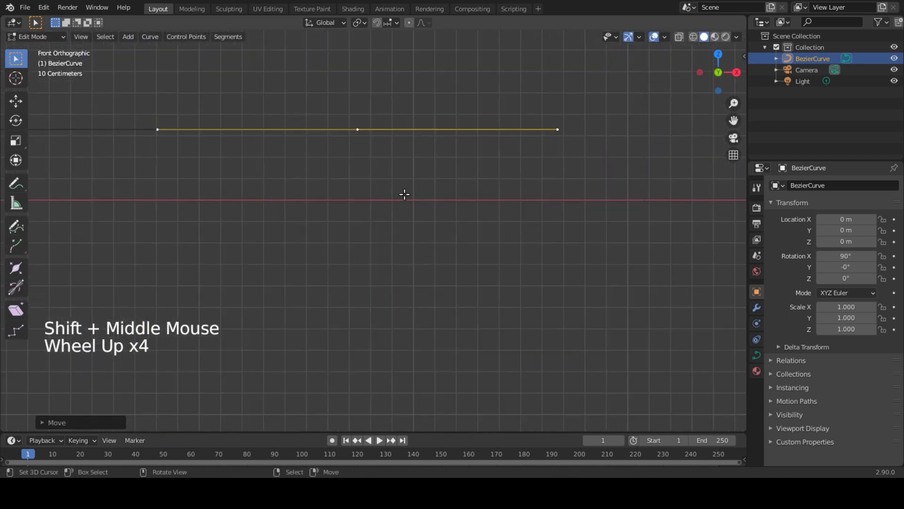
key(e)
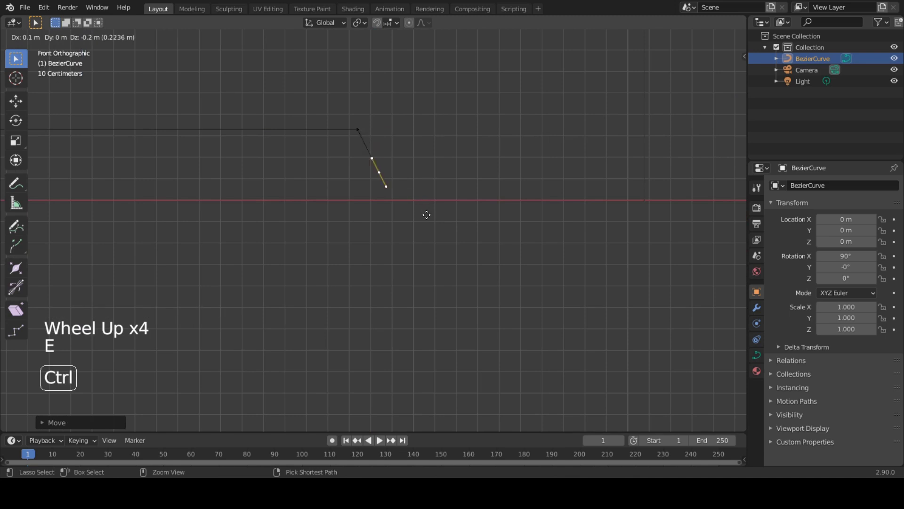
click(429, 215)
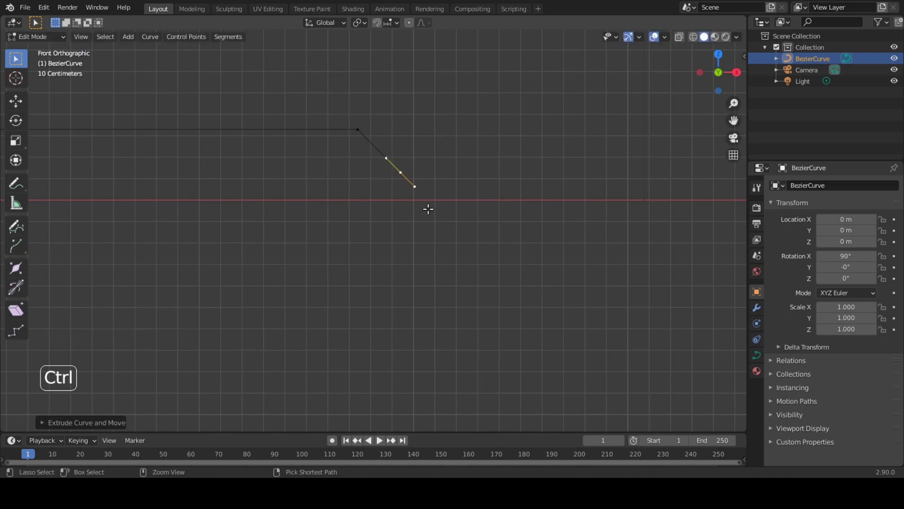
- Extrude the lower end of the descending diagonal 1.1 m horizontally to the right
scroll(426, 186, up, 3)
shift+middle_drag(429, 174, 238, 261)
key(e)
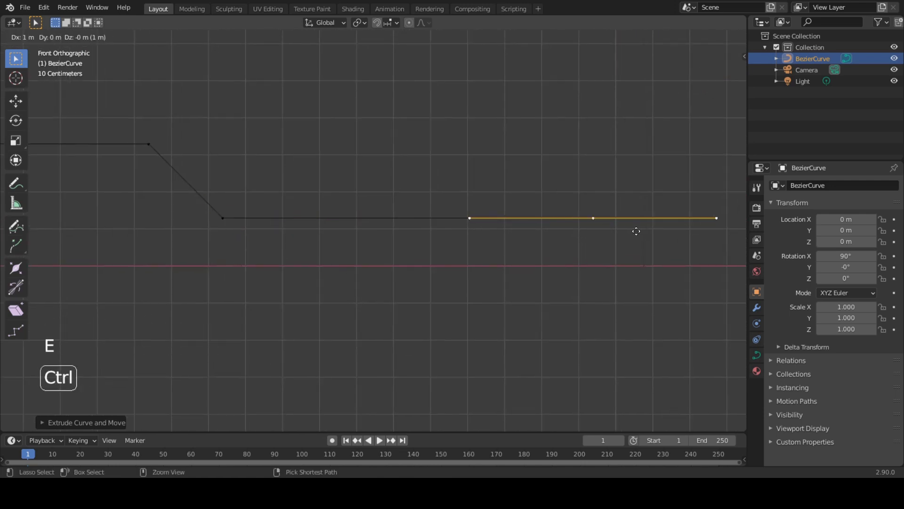
click(650, 234)
- Extrude the end point up a diagonal of 0.1 m on X and Z, add a 0.4 m horizontal segment rightward, and leave Edit Mode
shift+middle_drag(628, 228, 475, 236)
key(e)
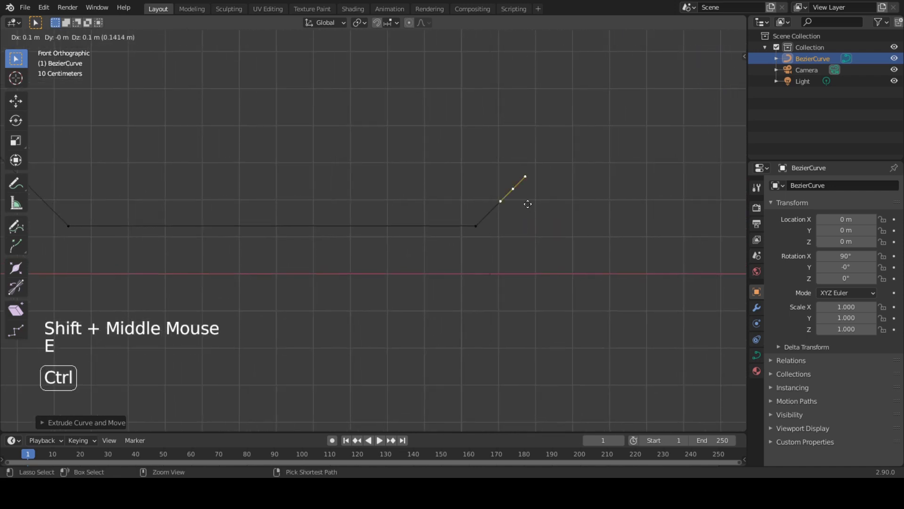
click(527, 220)
key(e)
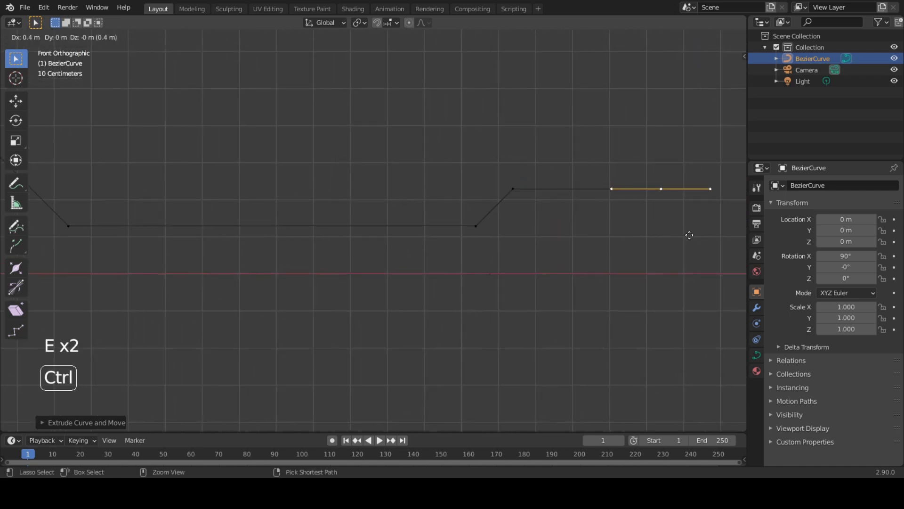
click(688, 235)
scroll(531, 236, down, 2)
scroll(466, 232, down, 6)
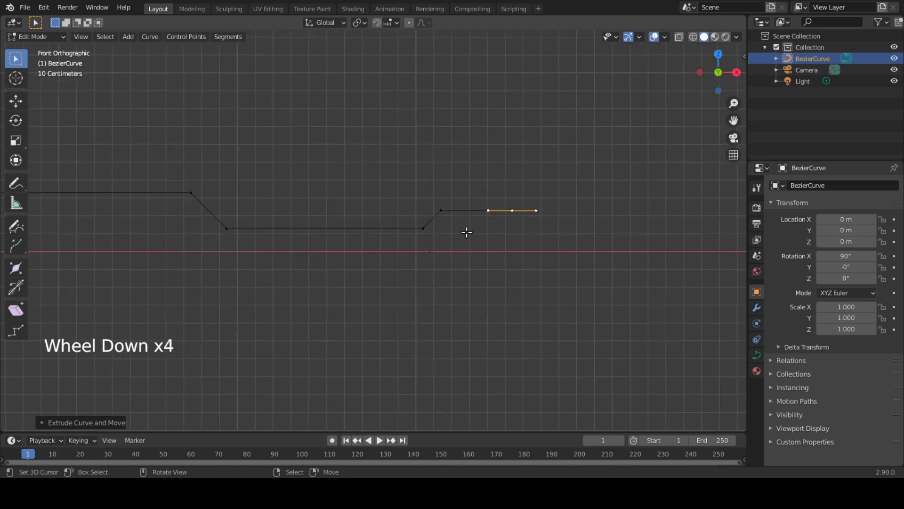
key(Tab)
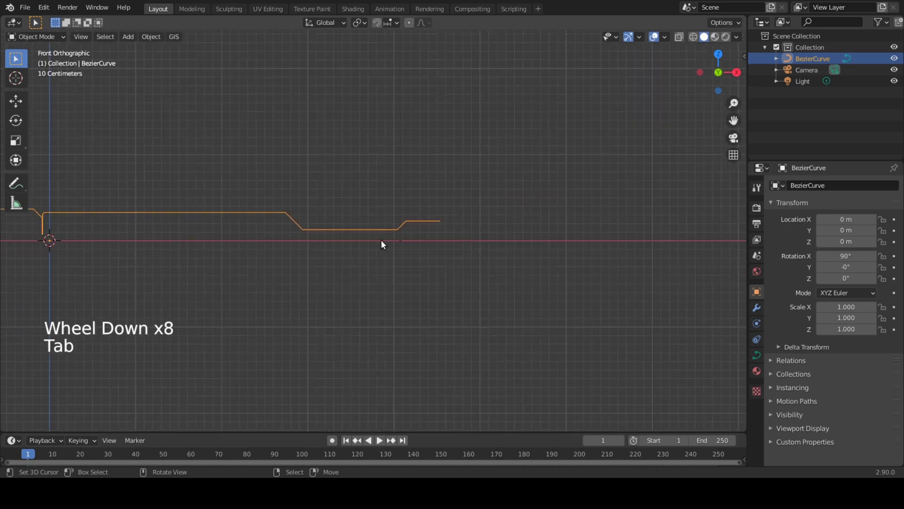
- Rename the BezierCurve object as "door profile"
scroll(381, 239, down, 3)
scroll(349, 244, down, 5)
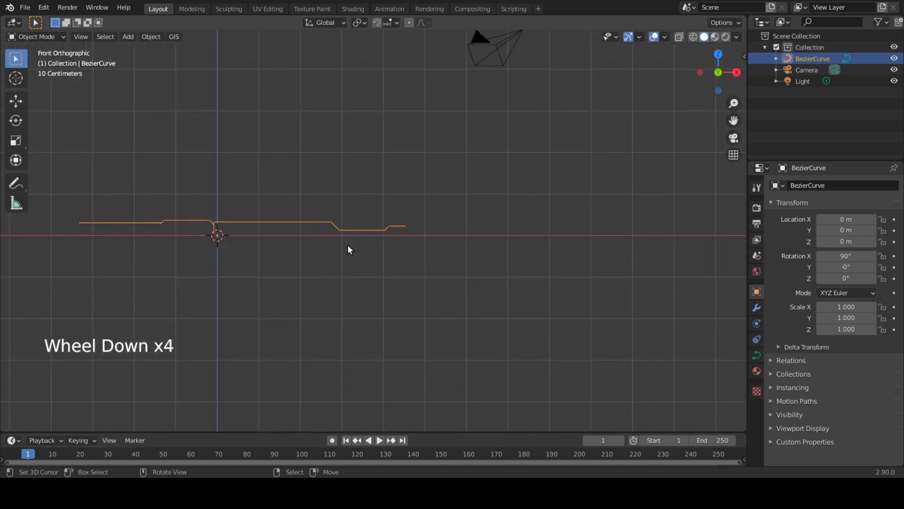
click(803, 58)
double_click(803, 58)
text(oor p)
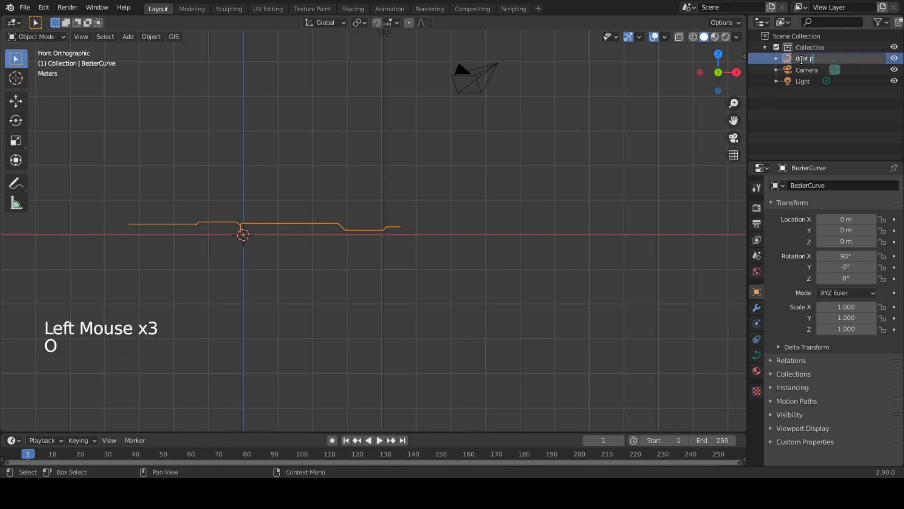
text(oor profile)
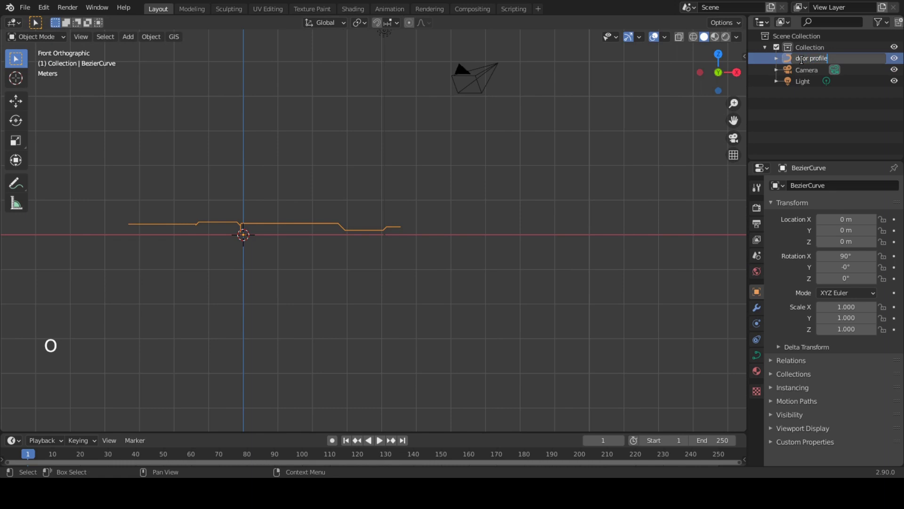
key(Return)
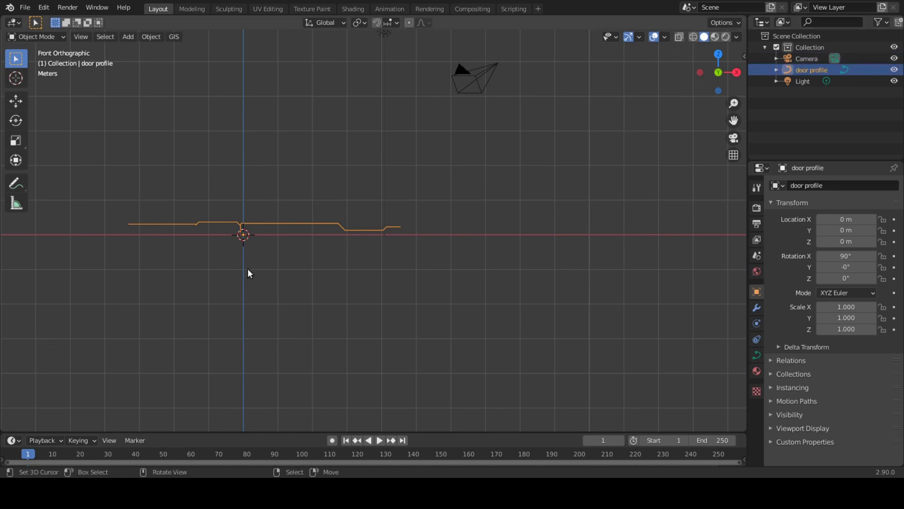
- Add a Bezier circle at the origin in top view and rename it "door path"
key(KP_7)
key(shift+a)
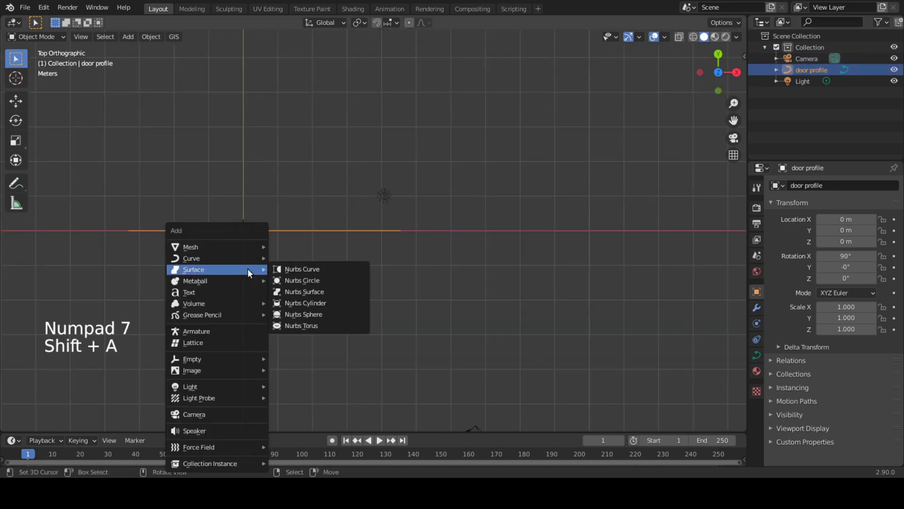
mouse_move(249, 258)
click(295, 268)
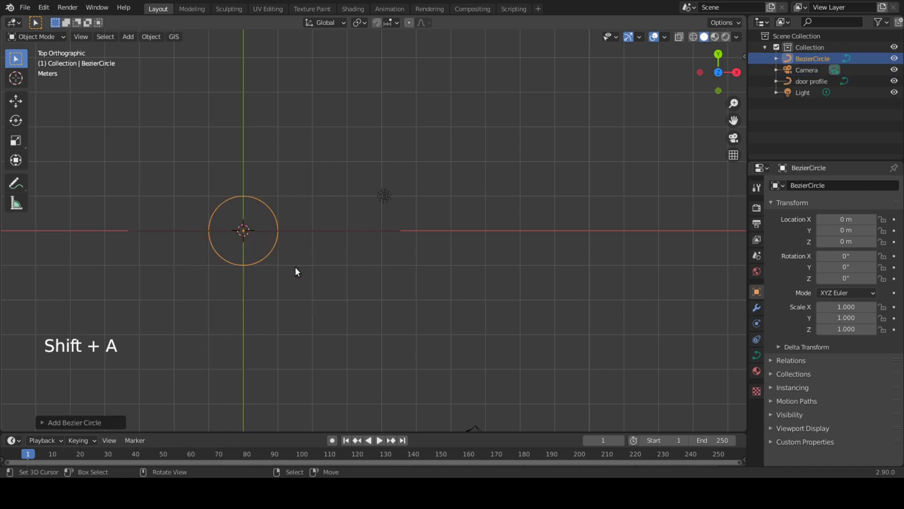
triple_click(801, 58)
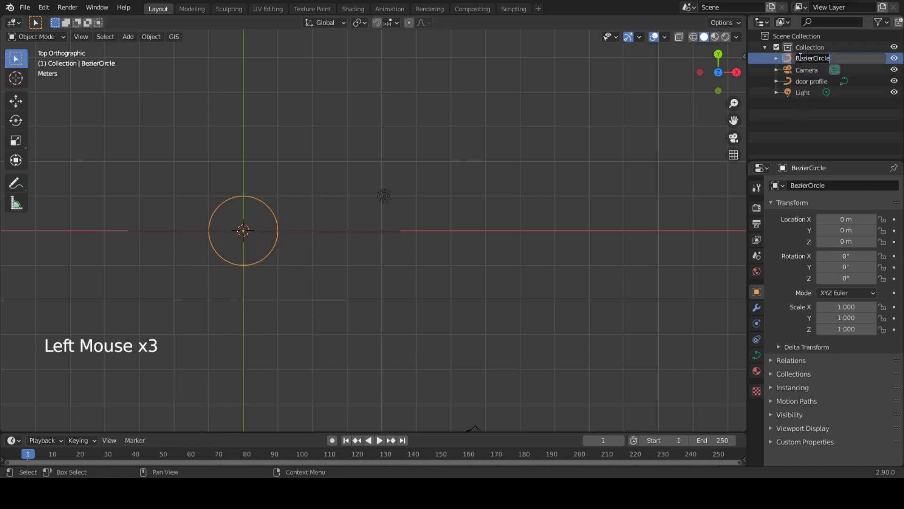
text(door)
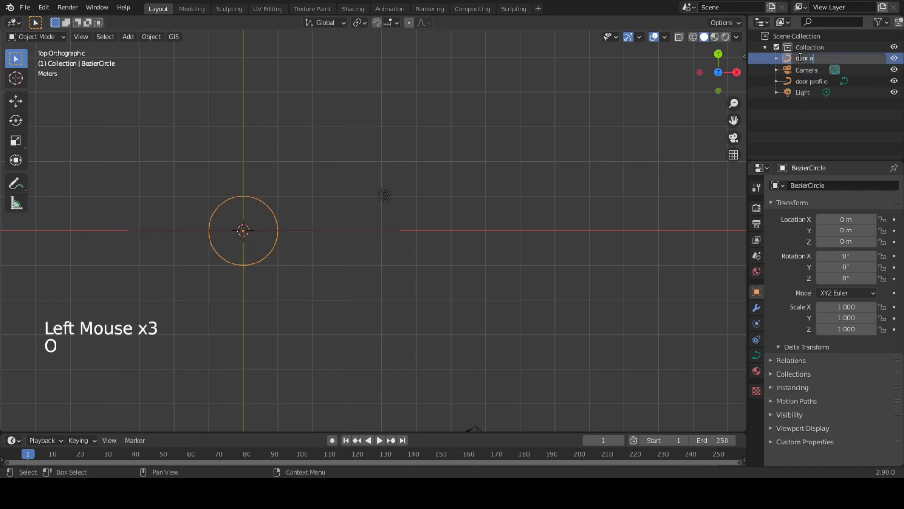
text( path)
key(Return)
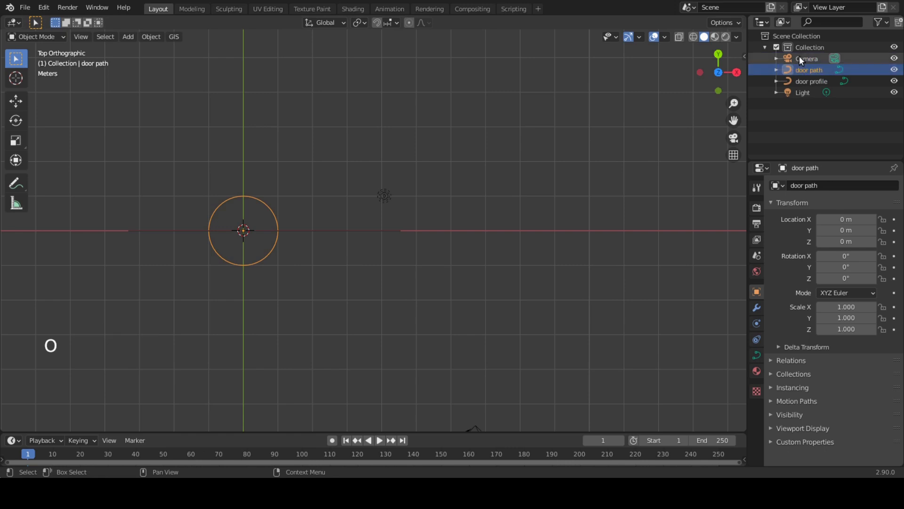
- Create a collection named "door setup curves" and move the door path and door profile curves into it
right_click(785, 106)
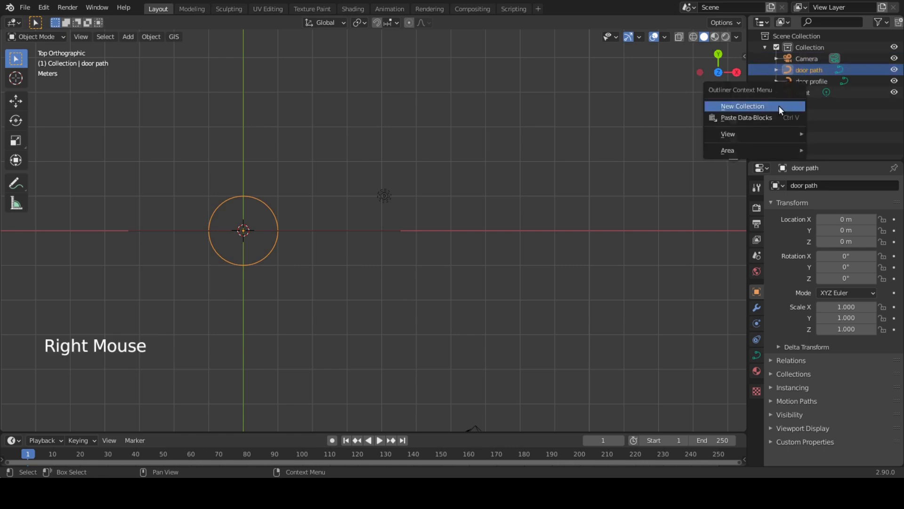
click(779, 105)
click(804, 105)
double_click(806, 105)
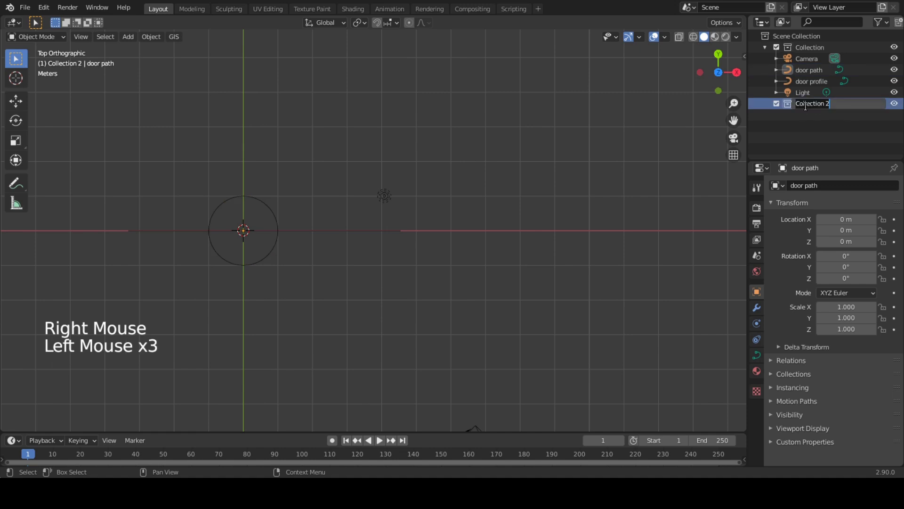
text(door setup curves)
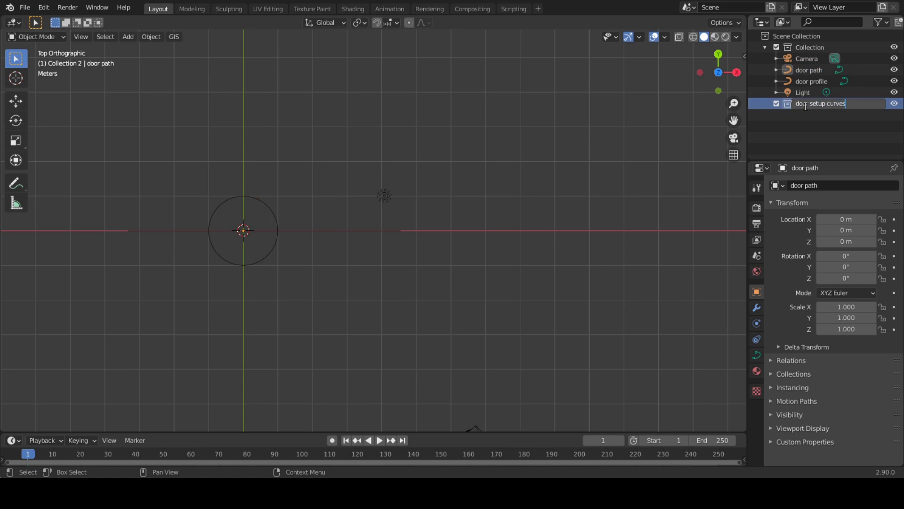
key(Return)
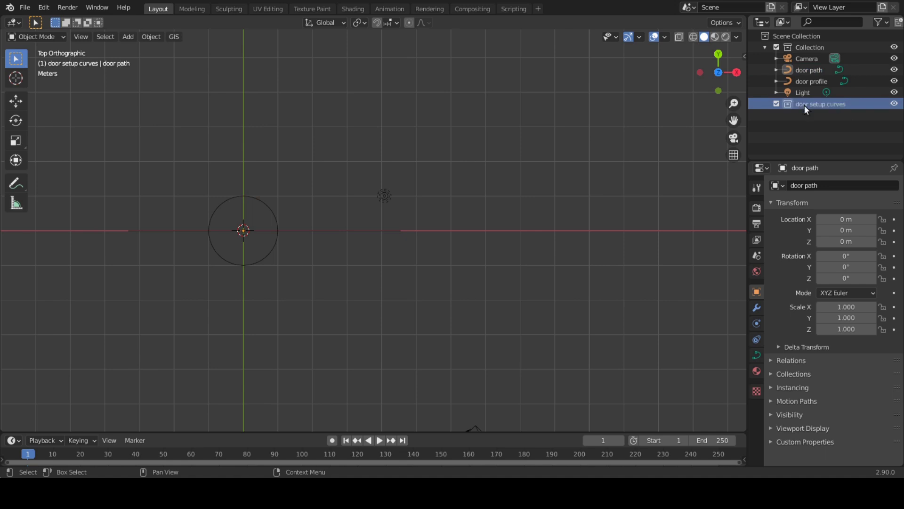
drag(801, 68, 806, 108)
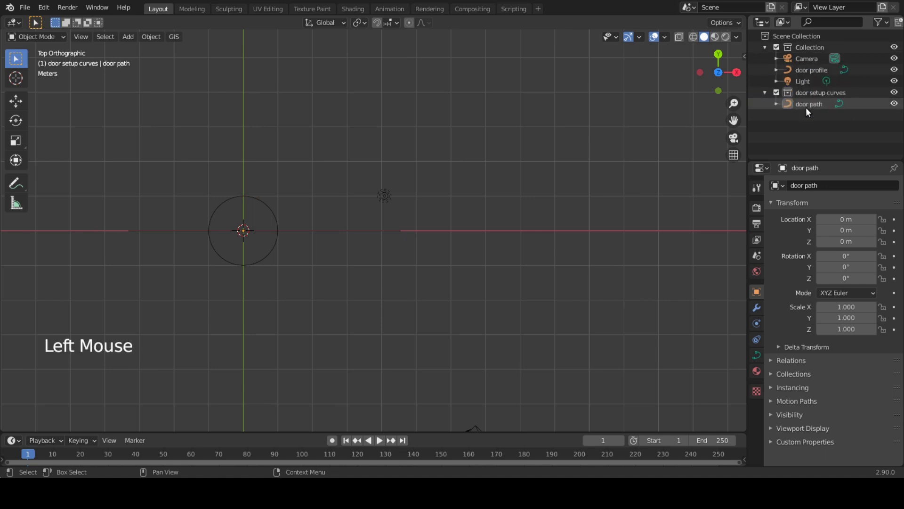
drag(804, 68, 806, 97)
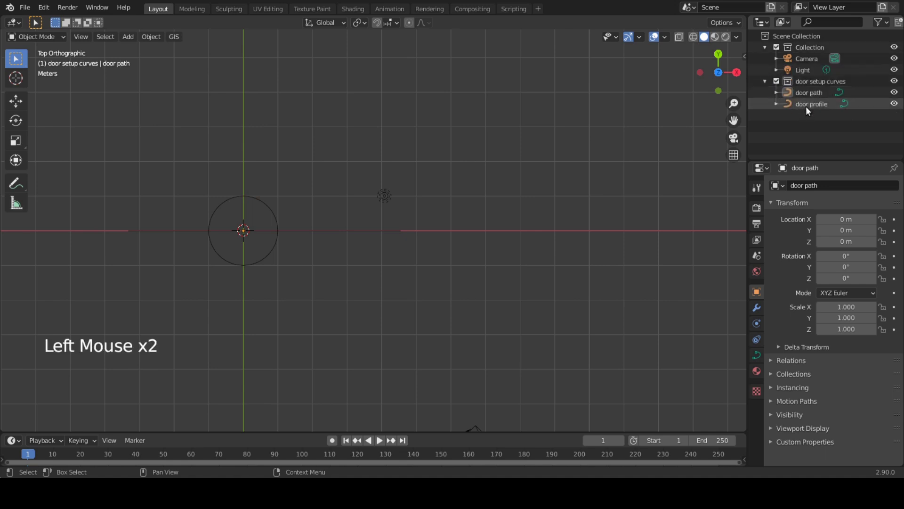
- Set the door path curve's bevel object to door profile
click(804, 92)
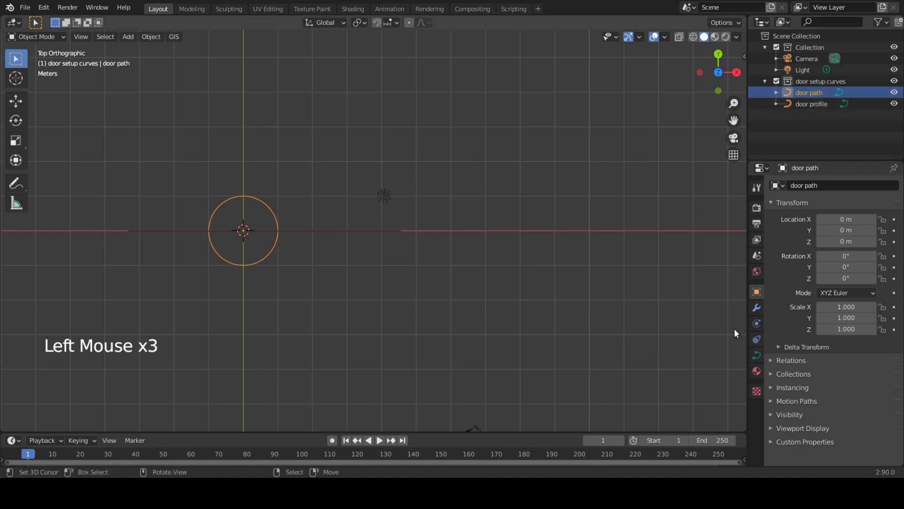
click(756, 356)
click(772, 381)
scroll(775, 384, down, 4)
click(844, 403)
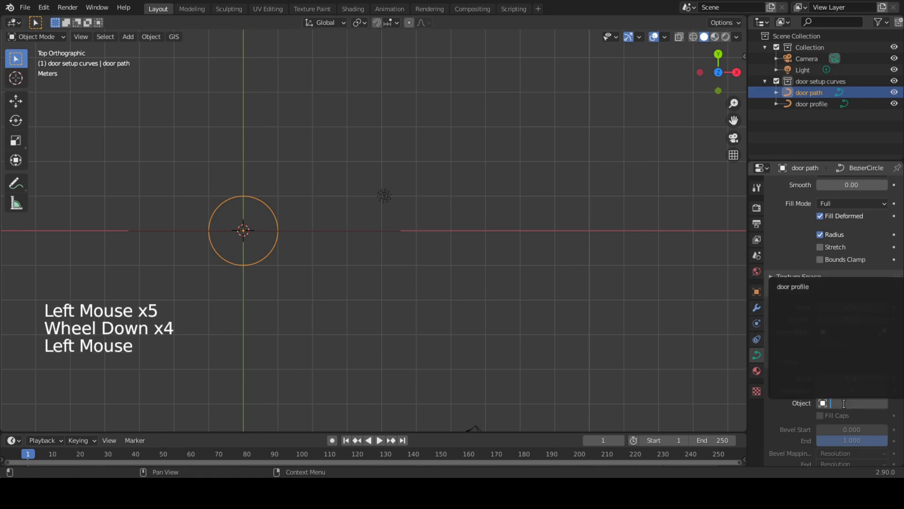
click(800, 287)
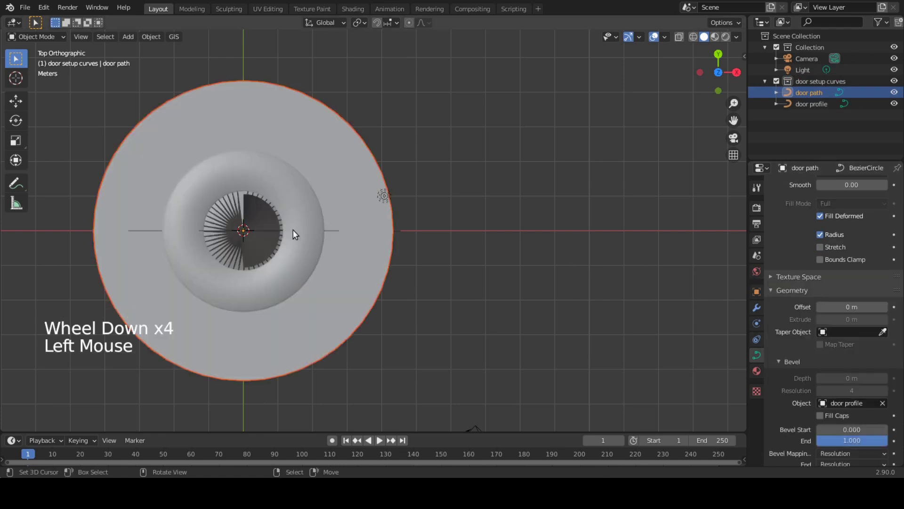
- Scale all control points of the door path circle up about 7 times in Edit Mode
key(Tab)
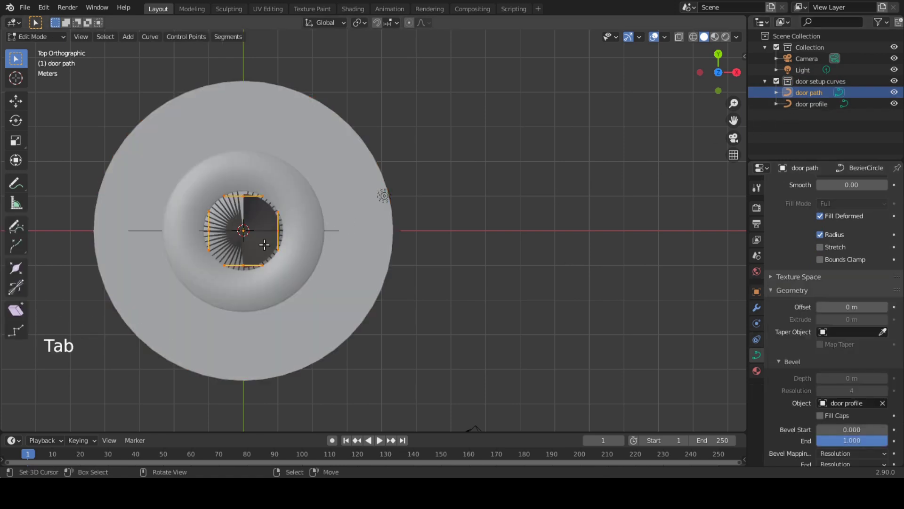
key(s)
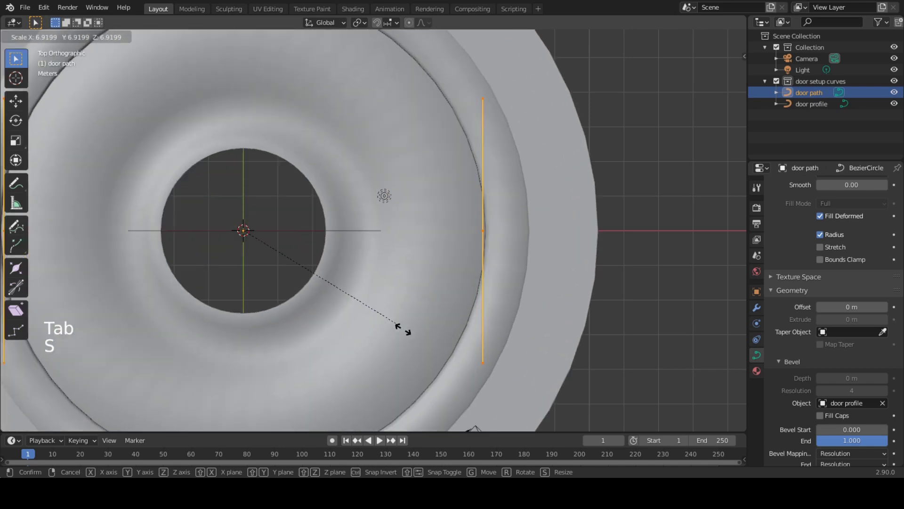
click(404, 329)
scroll(438, 229, down, 7)
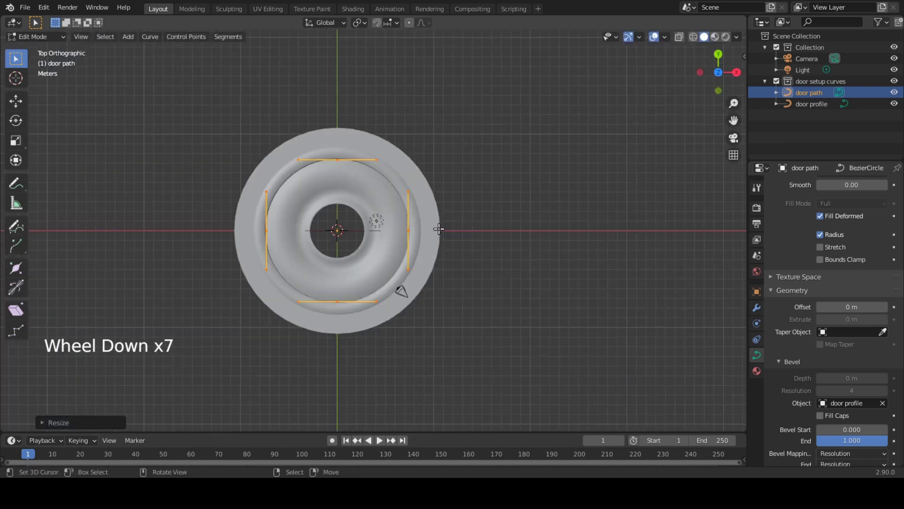
- Set the door path's handles to Vector so the circle becomes a diamond, and rotate all control points 45° about Z
key(v)
click(439, 229)
key(r)
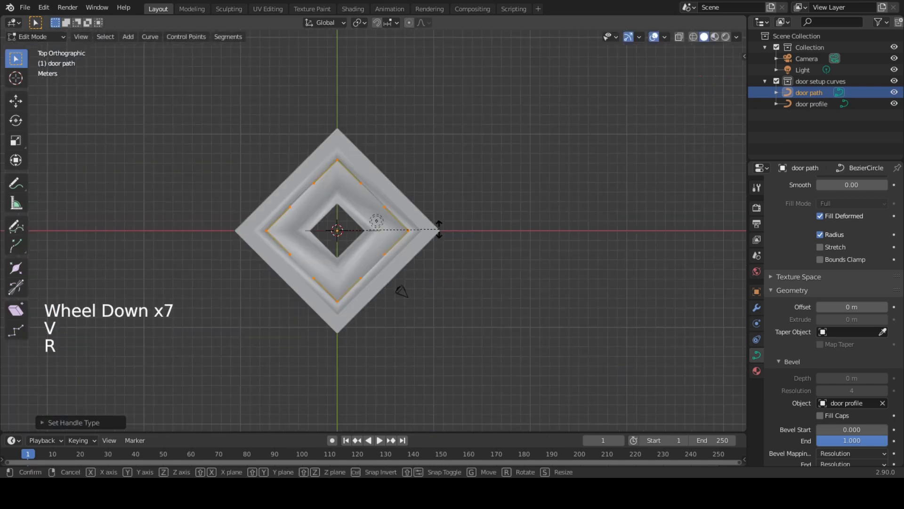
key(z)
key(4)
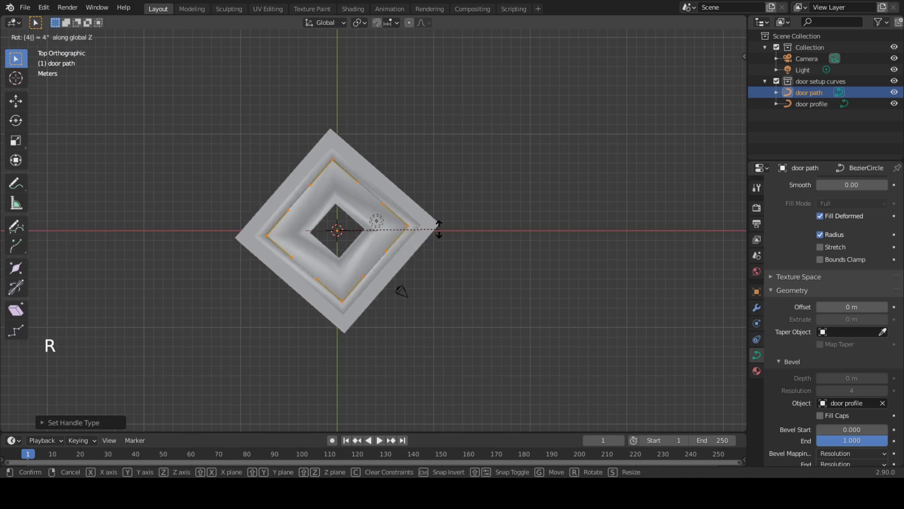
key(5)
key(Return)
- Scale the square door path about 2.6 times along Y into a tall rectangle and leave Edit Mode
key(s)
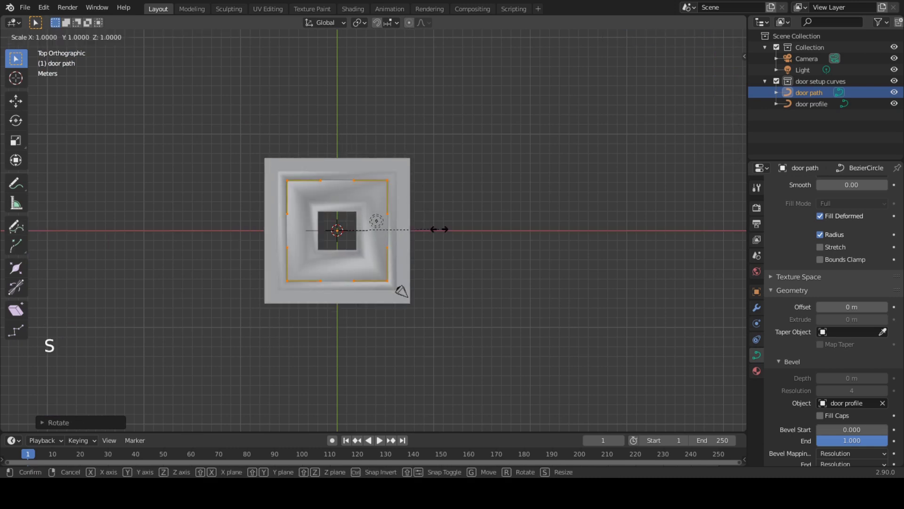
key(y)
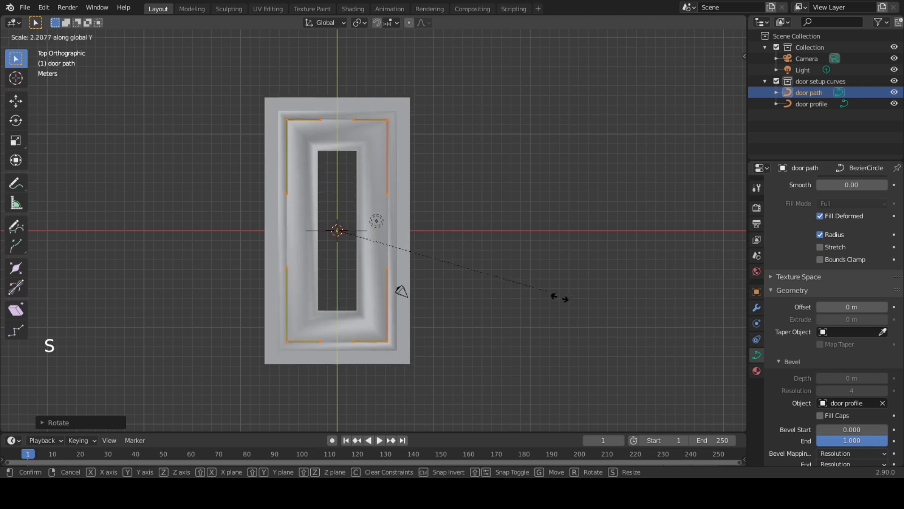
click(587, 319)
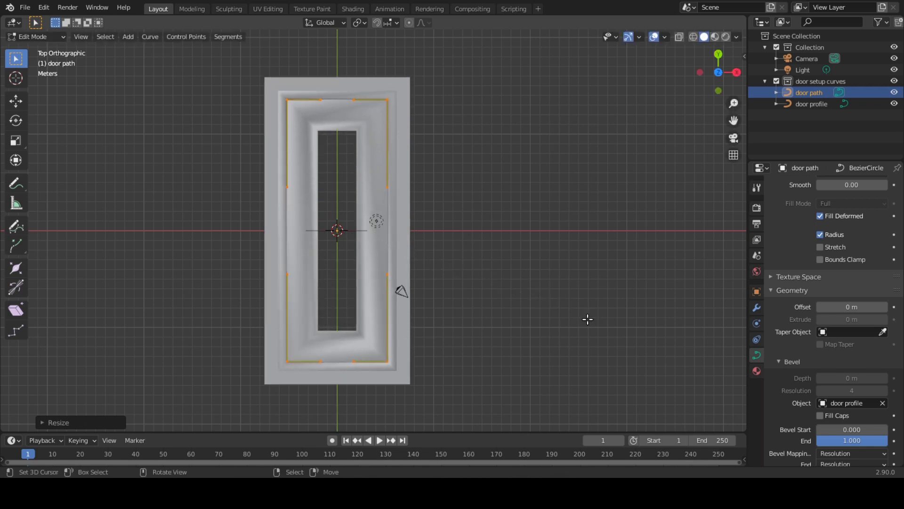
scroll(422, 325, up, 1)
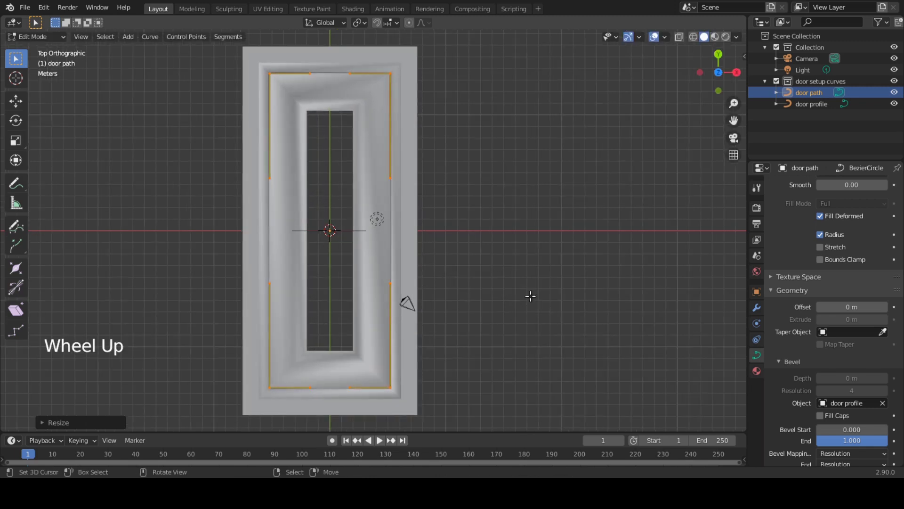
key(Tab)
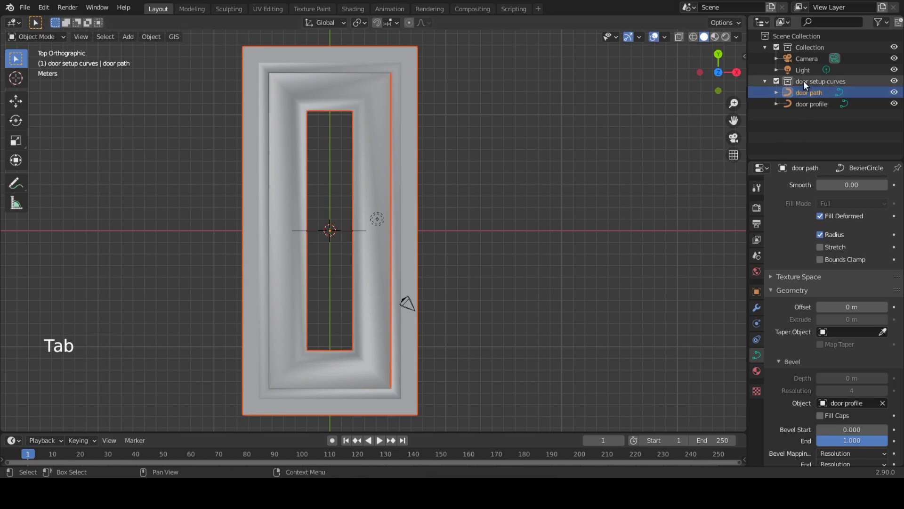
- Duplicate the "door setup curves" collection with its curves and hide the original collection
click(772, 81)
click(802, 81)
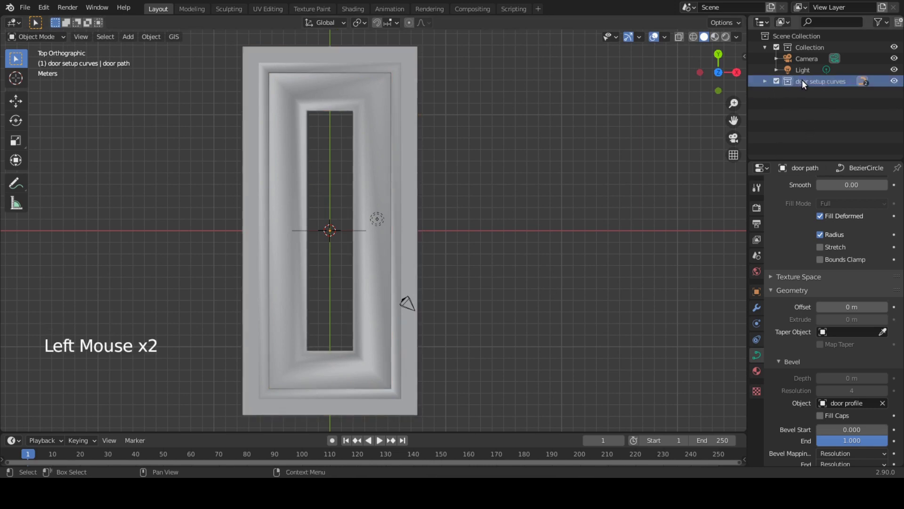
right_click(802, 81)
click(787, 93)
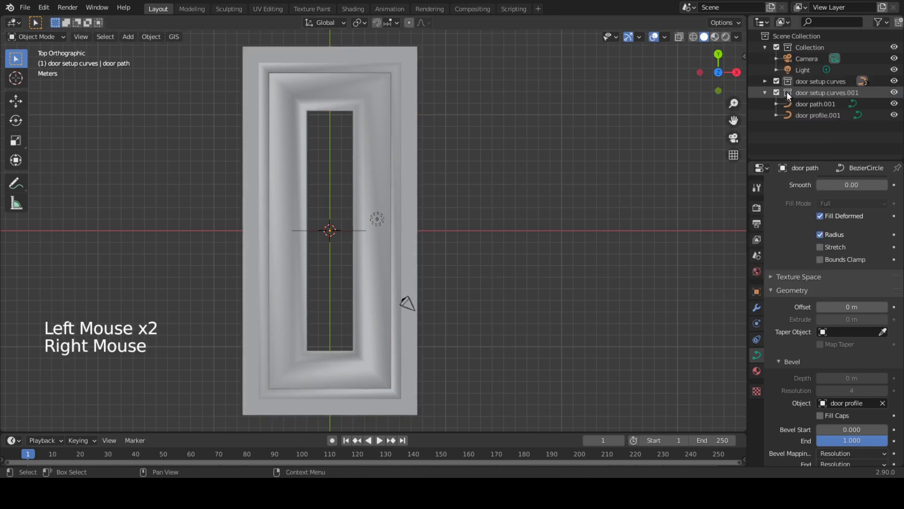
click(895, 81)
- Rename the duplicated collection "door mesh"
double_click(835, 91)
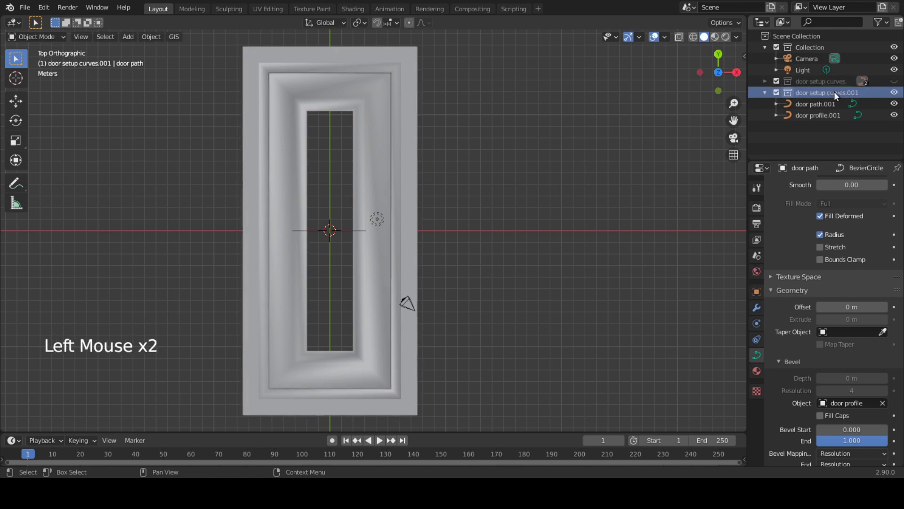
click(834, 91)
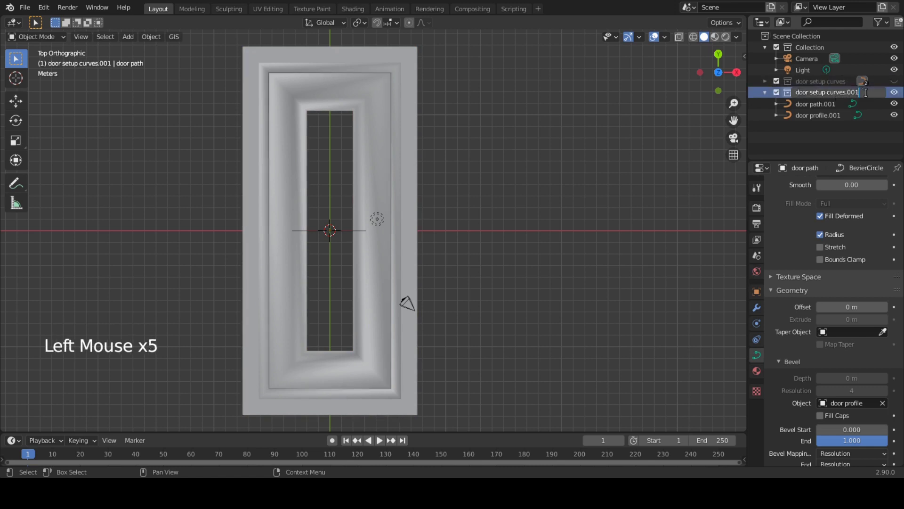
key(BackSpace)
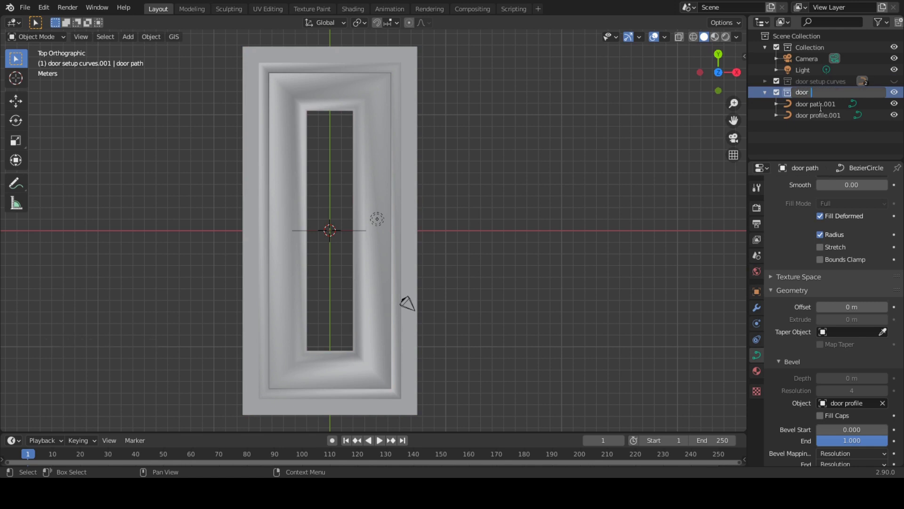
key(Return)
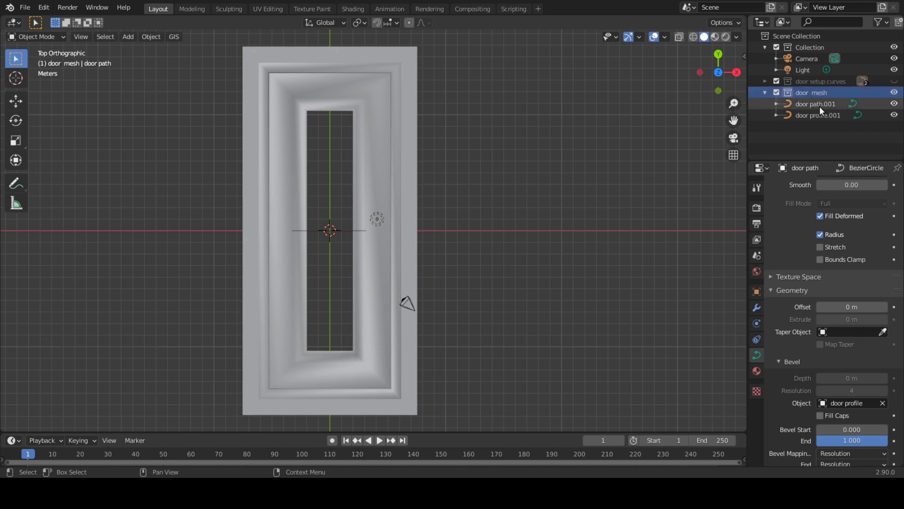
- Convert the duplicated door path curve in the door mesh collection to a mesh
click(820, 105)
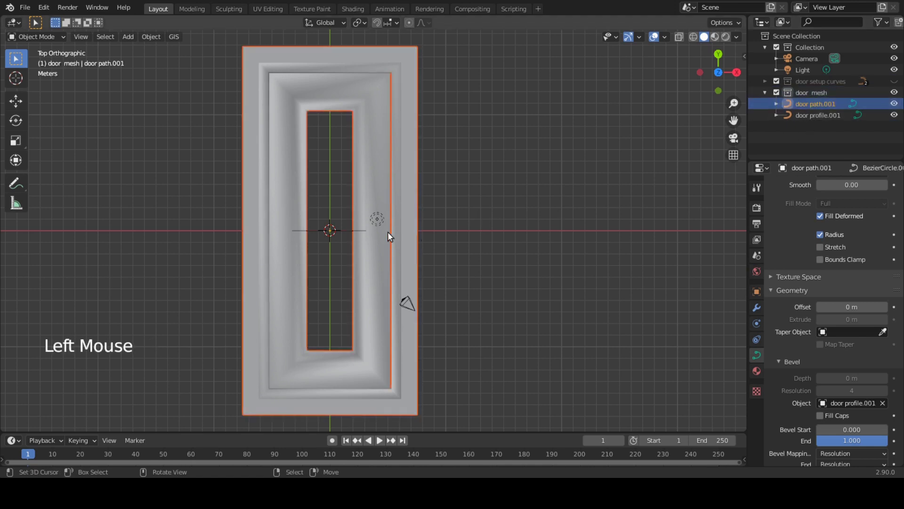
click(148, 37)
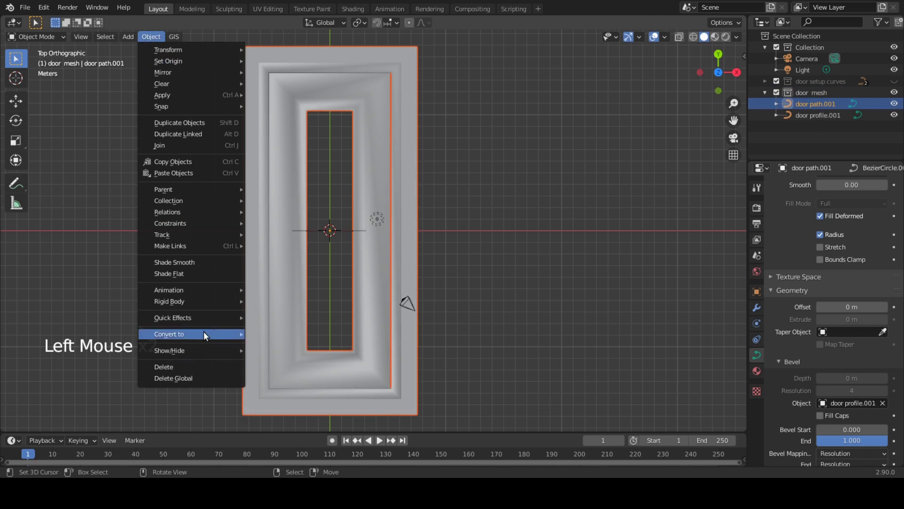
mouse_move(207, 332)
click(268, 346)
- Separate the outermost flat strip of the converted mesh into its own object and rename it "wall"
middle_drag(359, 335, 440, 252)
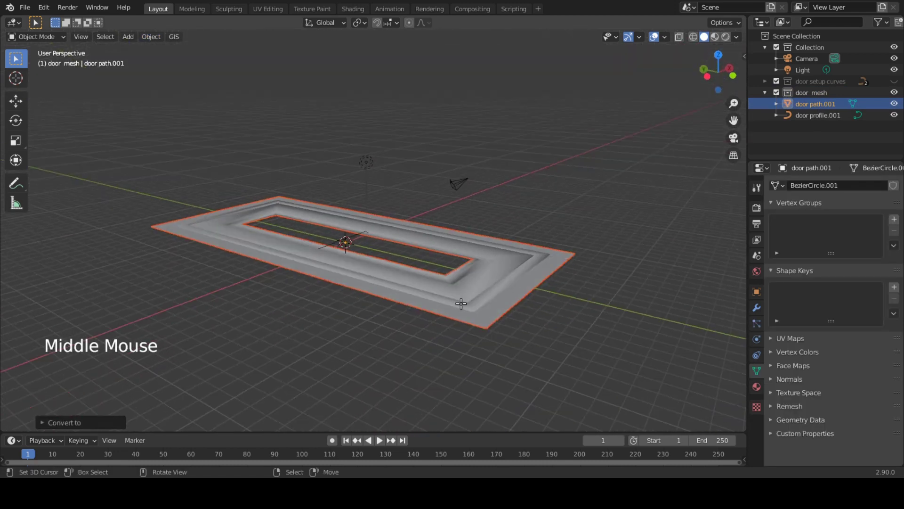
key(Tab)
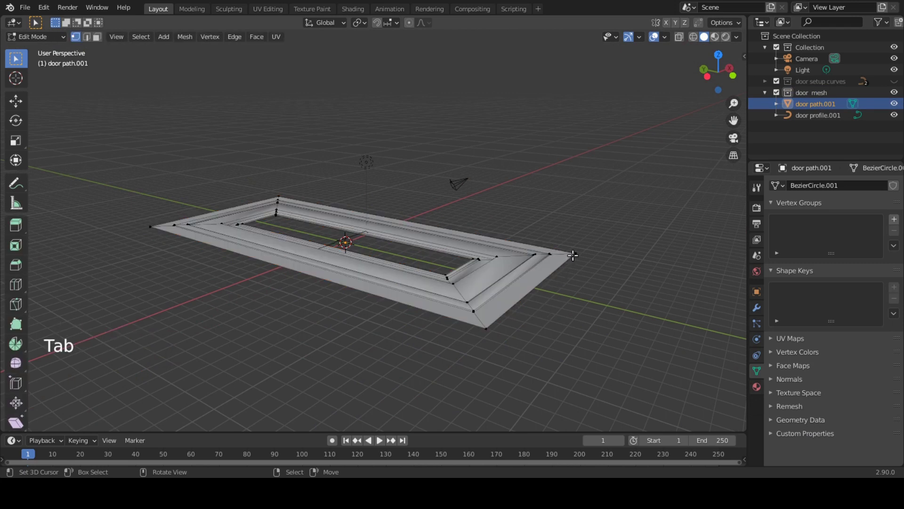
key(l)
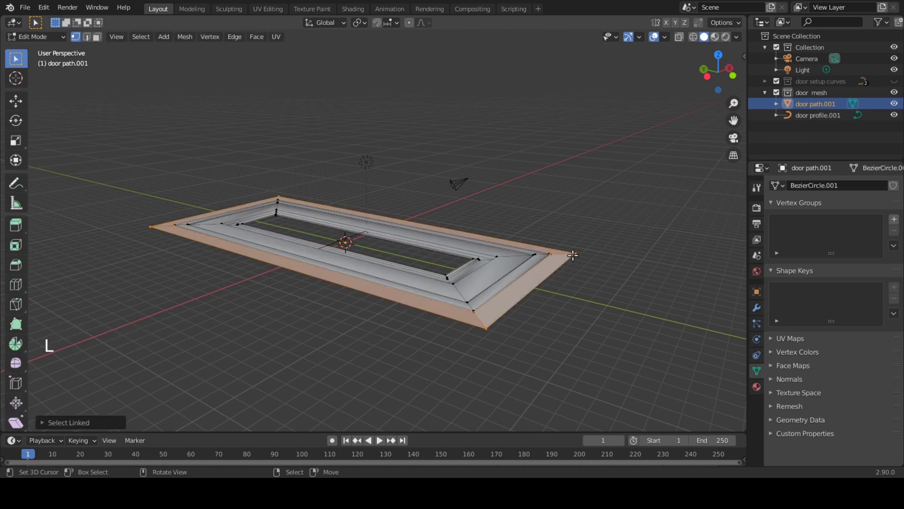
key(p)
click(573, 255)
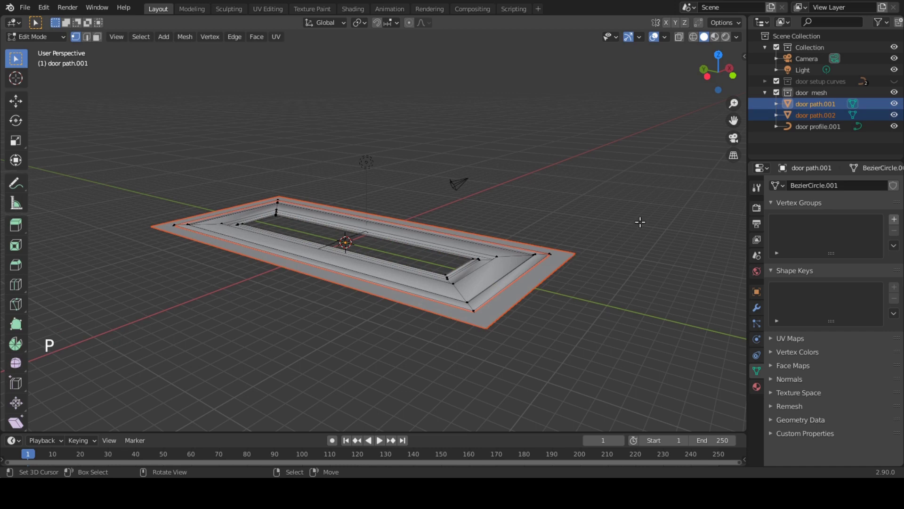
click(810, 116)
double_click(811, 116)
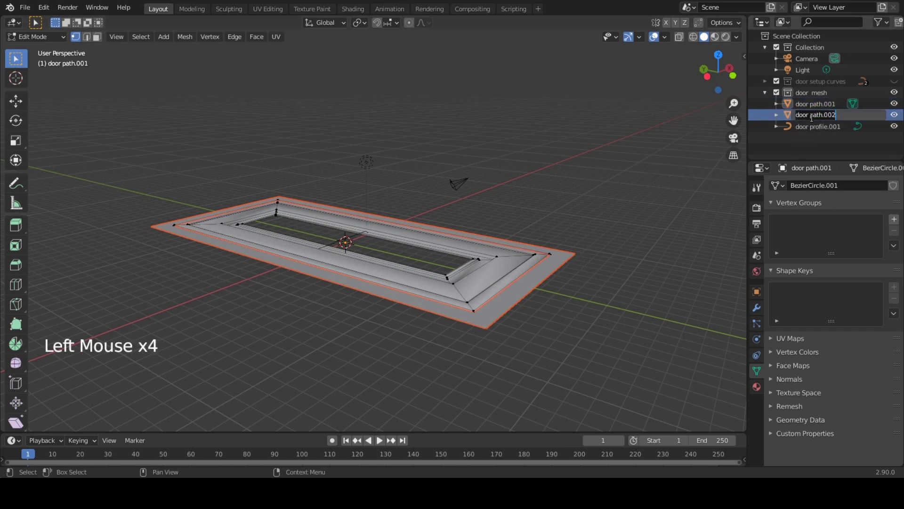
text(wall)
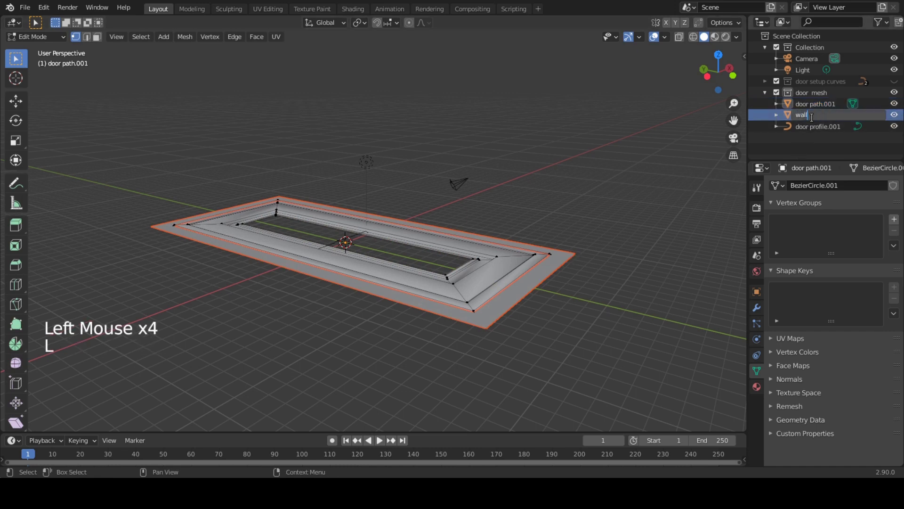
key(Return)
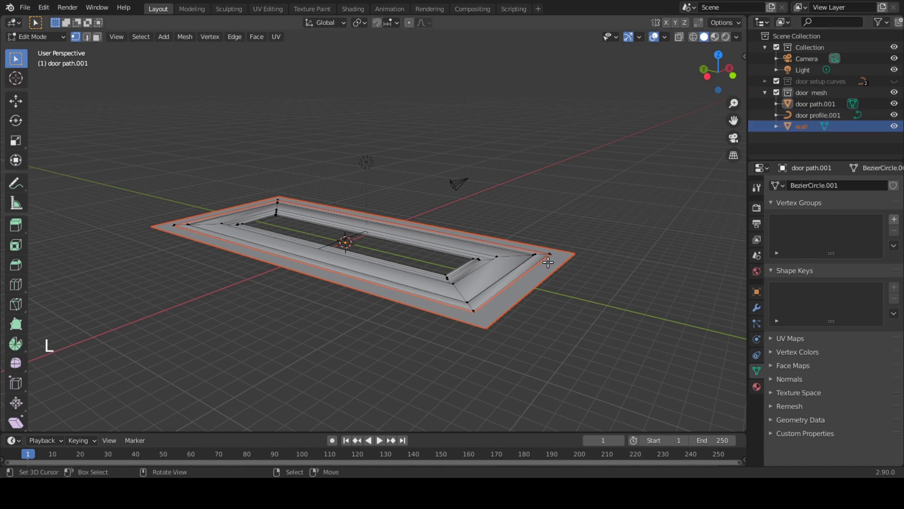
- Separate the linked strip just inside the wall from the door path mesh and rename the new object "door frame"
scroll(548, 262, up, 2)
key(a)
key(a)
key(a)
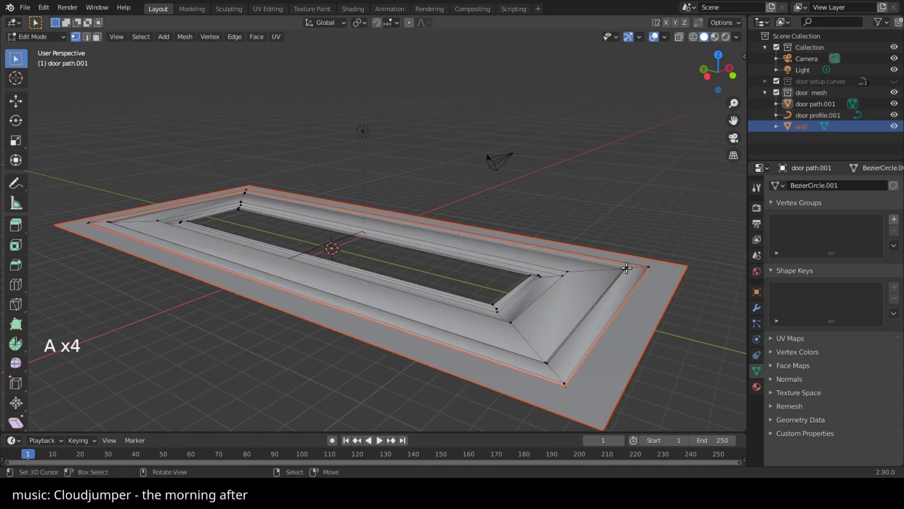
key(l)
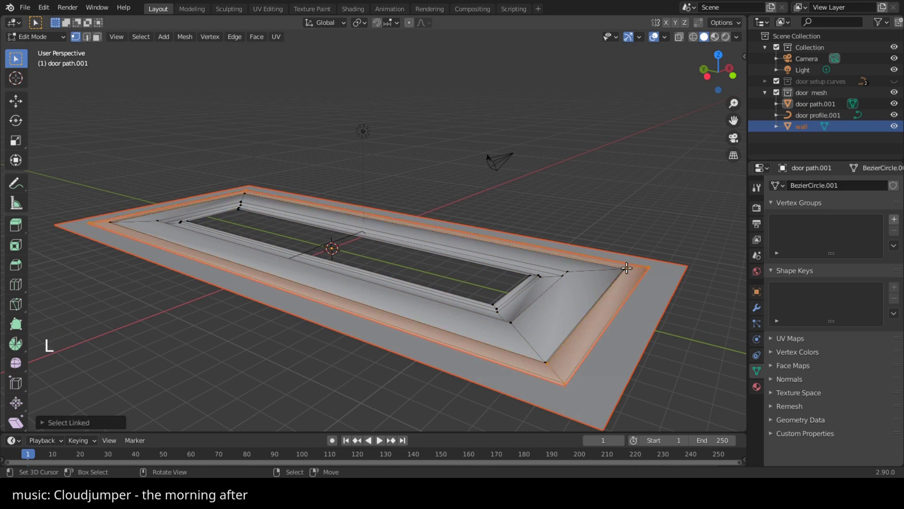
key(p)
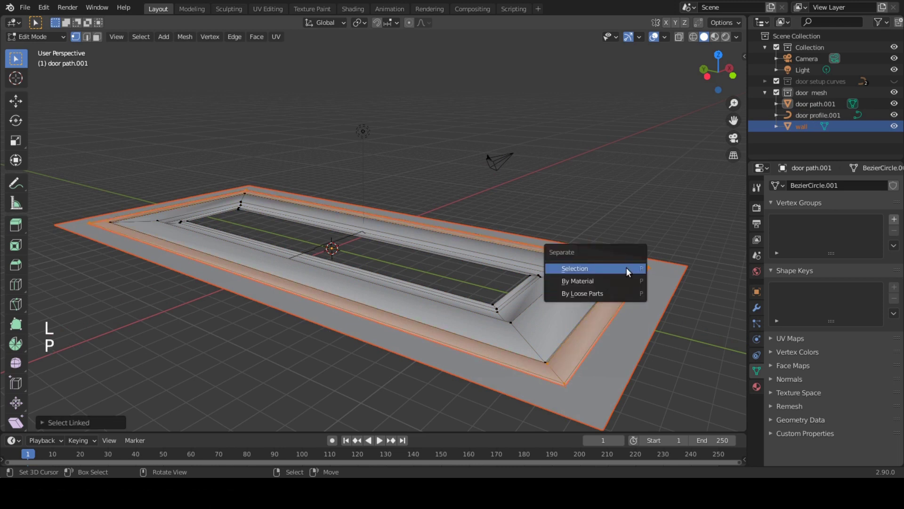
click(627, 267)
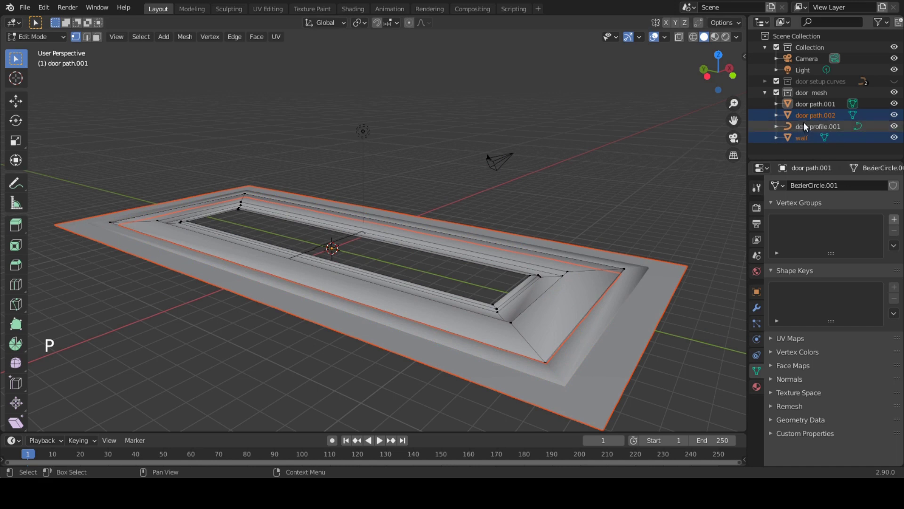
triple_click(814, 115)
text(door frame)
key(Return)
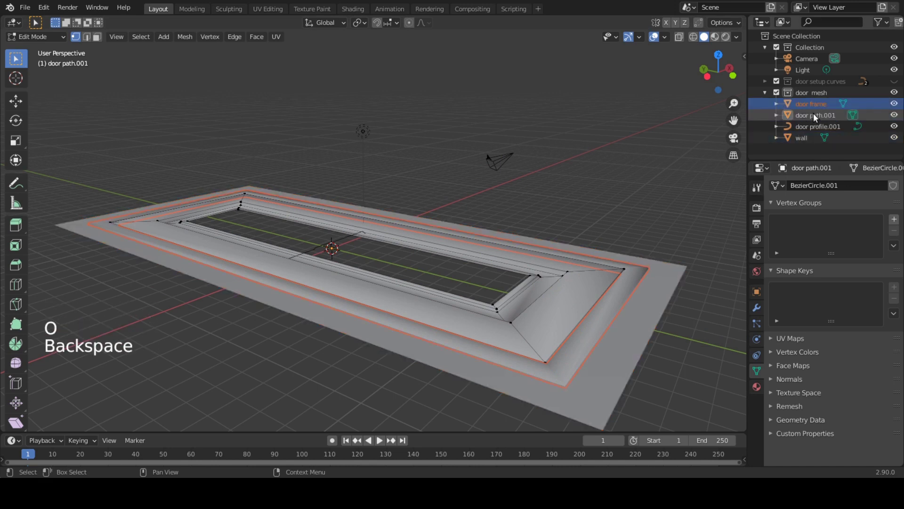
- Rename the remaining door path mesh "door" and return to Object Mode
right_click(573, 271)
key(a)
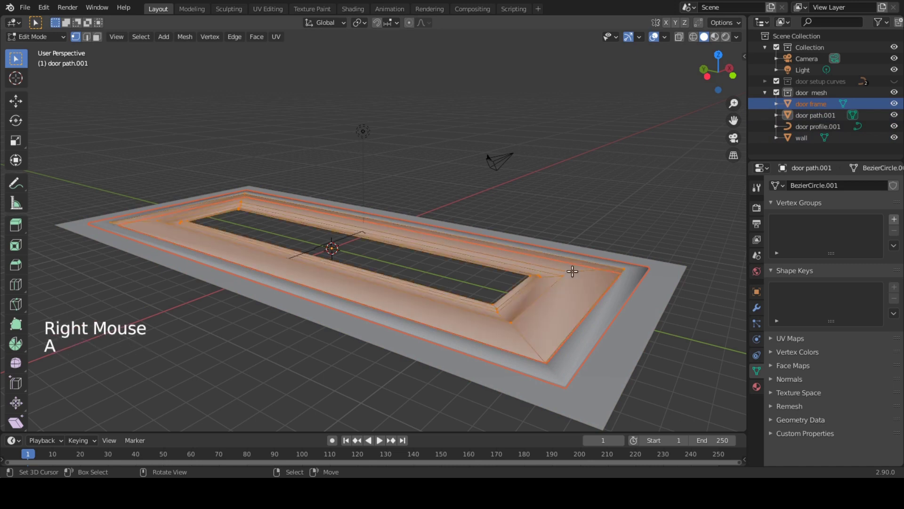
click(814, 116)
triple_click(821, 116)
text(door)
key(Return)
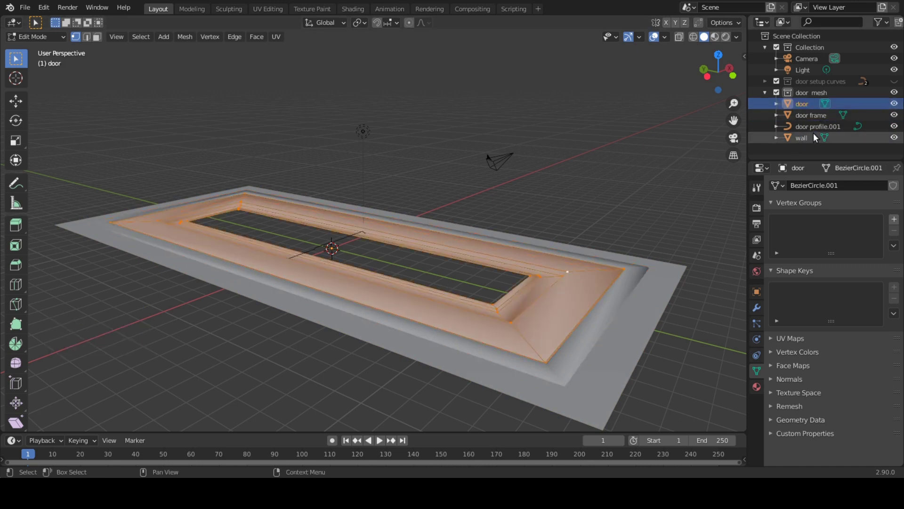
key(Tab)
- Snap the 3D cursor to the inner corner vertex at the bottom of the door frame, working in top view
middle_drag(585, 319, 515, 350)
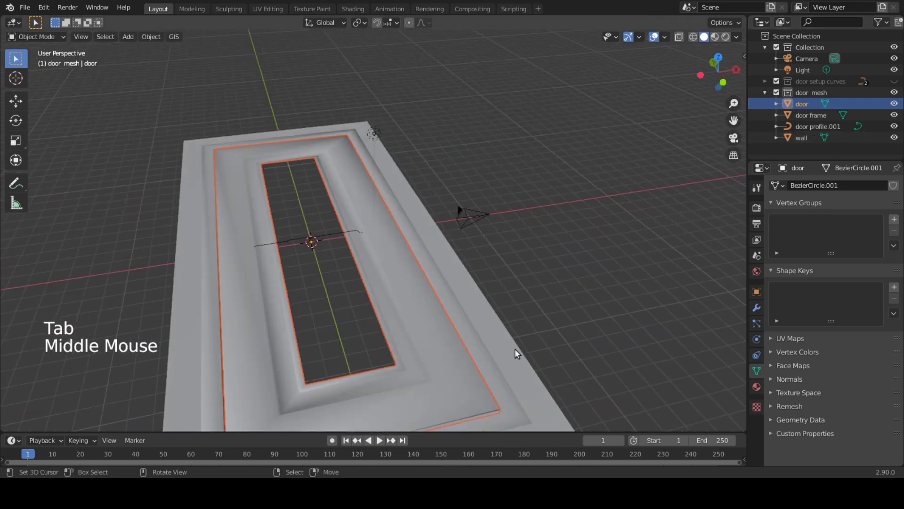
right_click(519, 369)
key(KP_7)
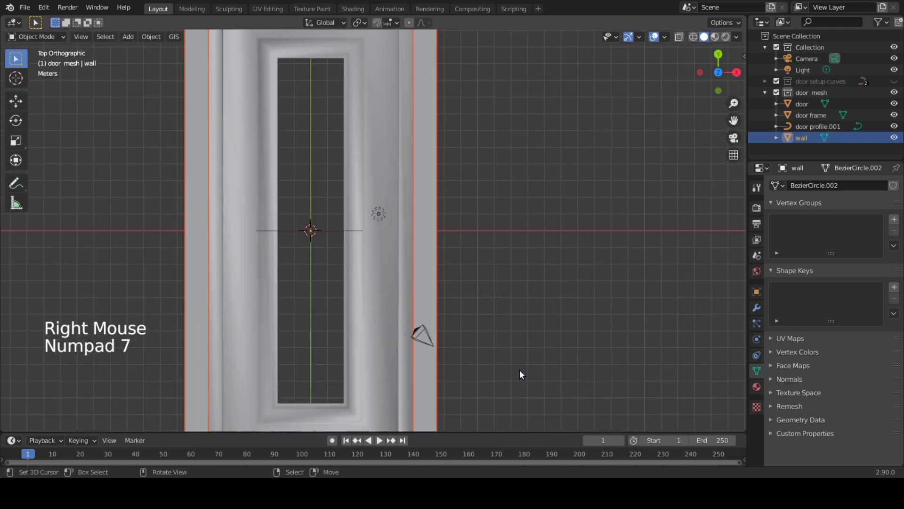
shift+middle_drag(408, 370, 476, 226)
scroll(525, 319, up, 4)
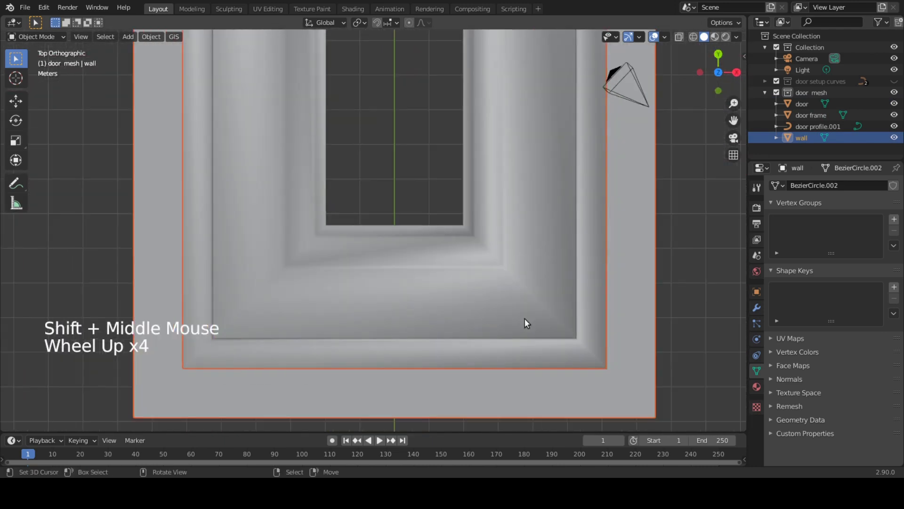
right_click(586, 346)
key(Tab)
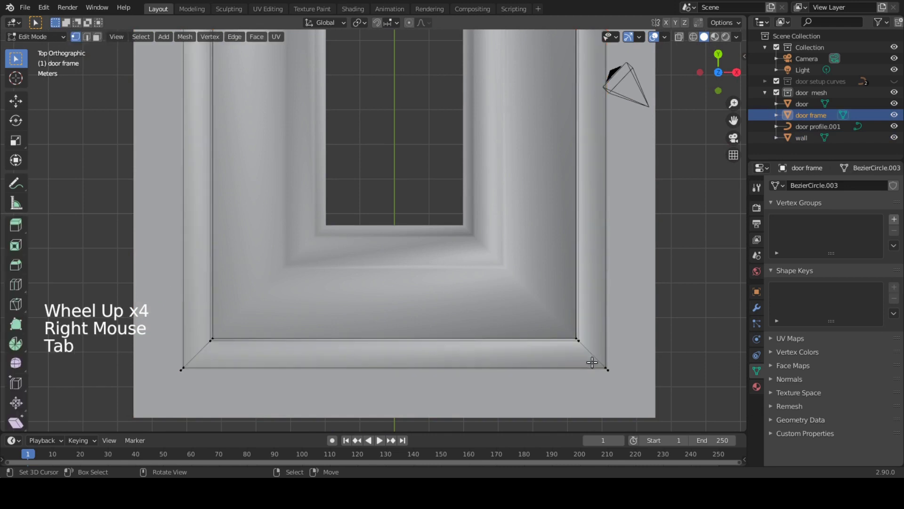
scroll(589, 357, up, 3)
scroll(677, 402, down, 2)
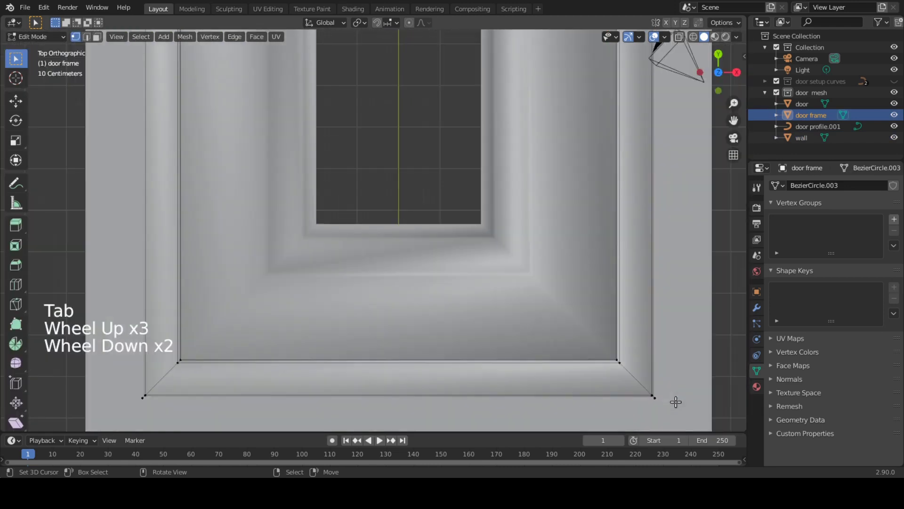
right_click(620, 364)
key(shift+s)
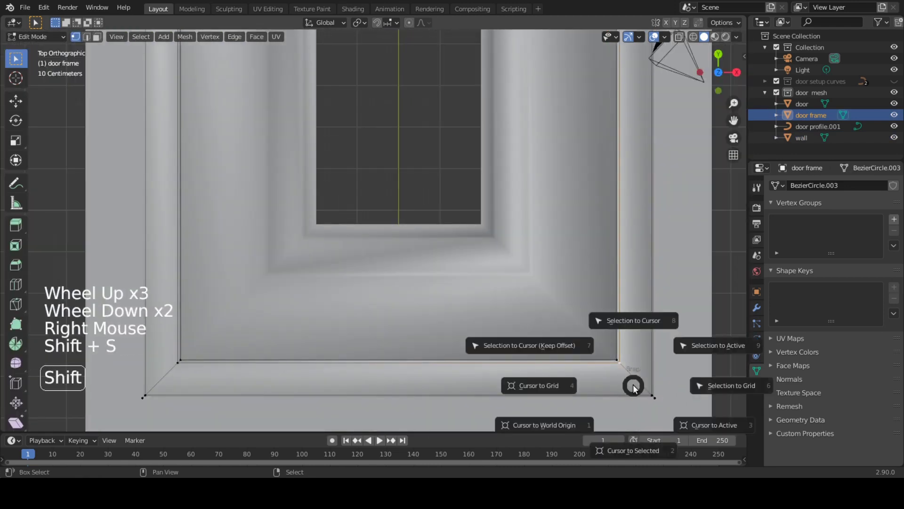
- Delete the faces of the door frame's bottom strip
click(97, 37)
key(b)
drag(464, 445, 467, 438)
key(x)
click(434, 356)
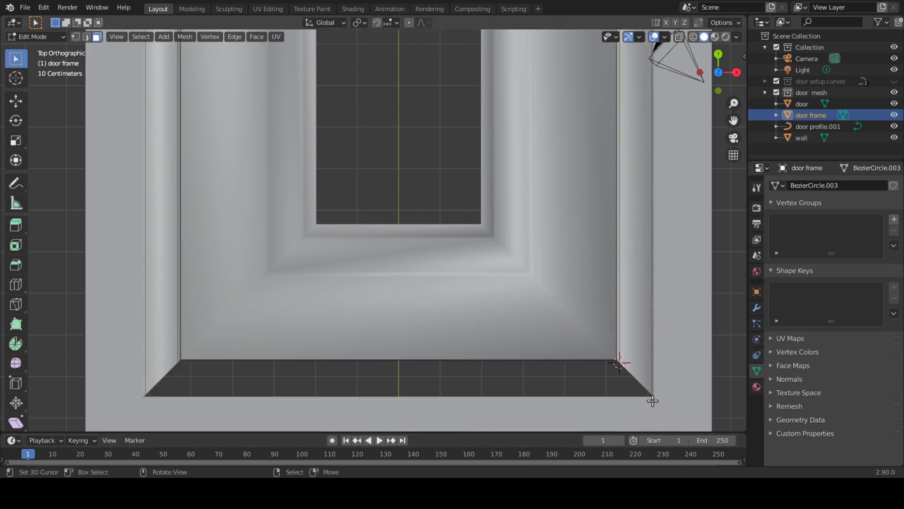
- Use the 3D cursor as pivot point and flatten the door frame's bottom end vertices along Y onto it
scroll(653, 400, up, 1)
scroll(506, 360, down, 3)
key(1)
key(b)
drag(180, 322, 596, 415)
click(366, 20)
click(374, 50)
key(s)
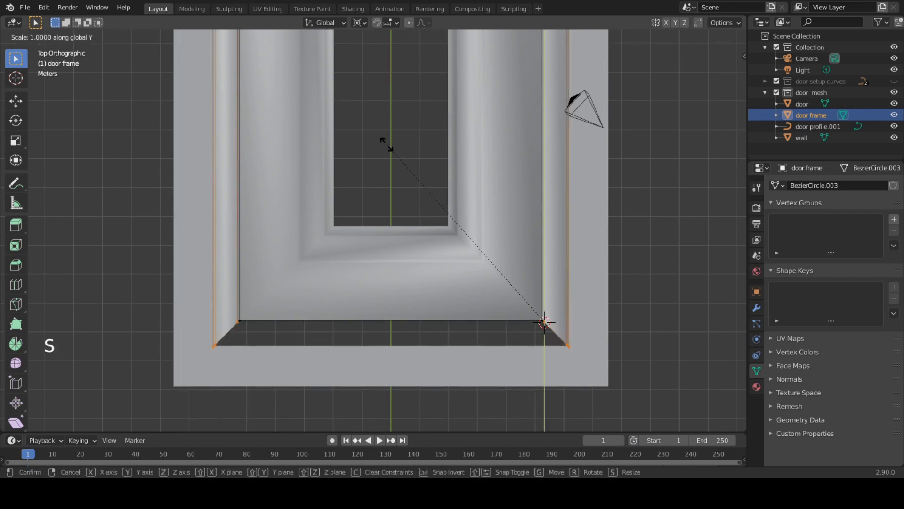
key(Tab)
- Delete the bottom face of the wall mesh
right_click(410, 352)
key(Tab)
key(3)
right_click(349, 365)
key(x)
click(349, 367)
- Scale the wall's bottom end vertices to 0 along Y so they line up with the 3D cursor
key(1)
key(b)
drag(126, 333, 606, 432)
key(s)
key(y)
key(KP_0)
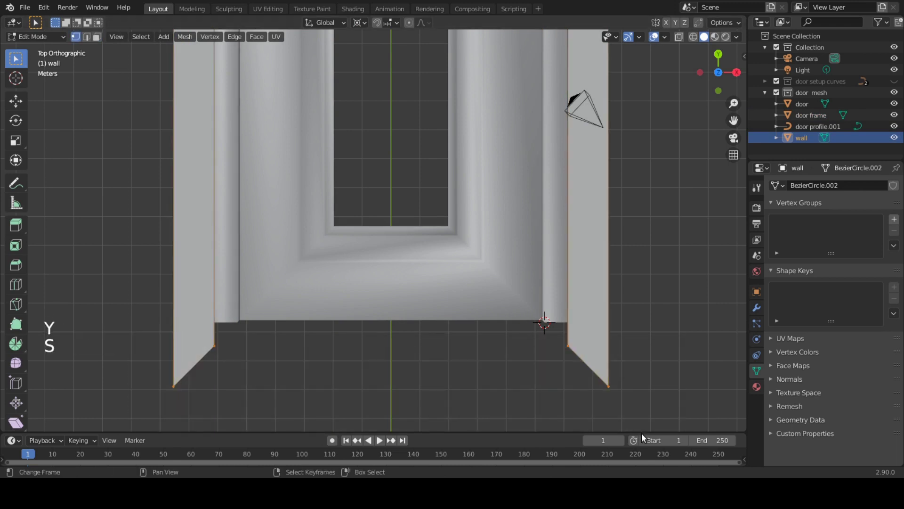
key(KP_Enter)
key(s)
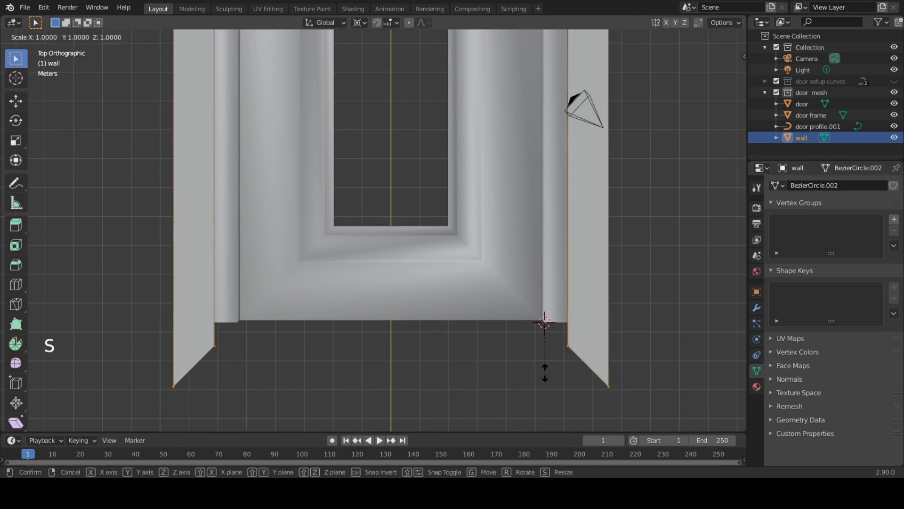
key(y)
key(KP_0)
key(KP_Enter)
scroll(503, 351, down, 3)
key(Tab)
- Fill the door's central rectangular opening with a face between its four inner corner vertices
right_click(436, 258)
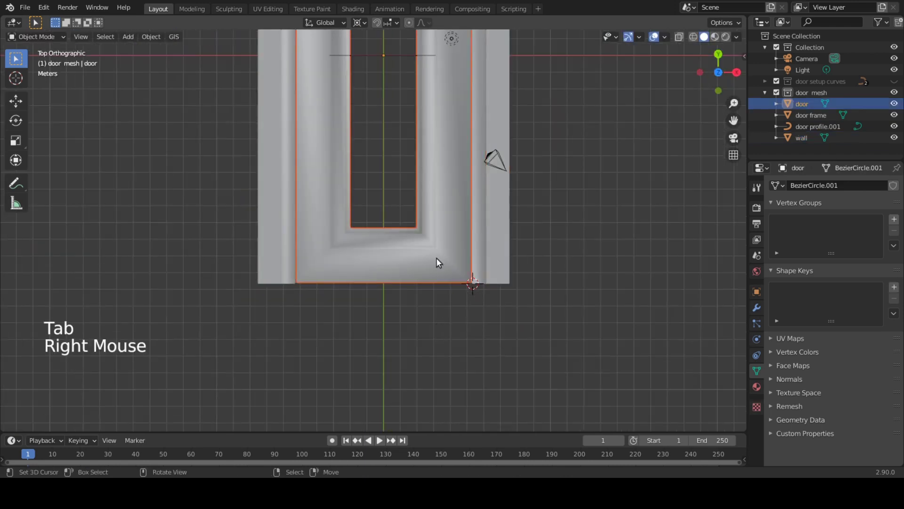
shift+middle_drag(436, 259, 428, 383)
key(Tab)
right_click(410, 338)
shift+right_click(415, 342)
shift+middle_drag(406, 229, 388, 348)
shift+right_click(342, 117)
shift+right_click(409, 117)
key(f)
scroll(390, 193, down, 3)
key(Tab)
- Rename the door mesh collection "door mesh straight"
middle_drag(390, 192, 431, 286)
scroll(439, 320, up, 3)
click(831, 93)
double_click(832, 93)
click(831, 92)
text(straight)
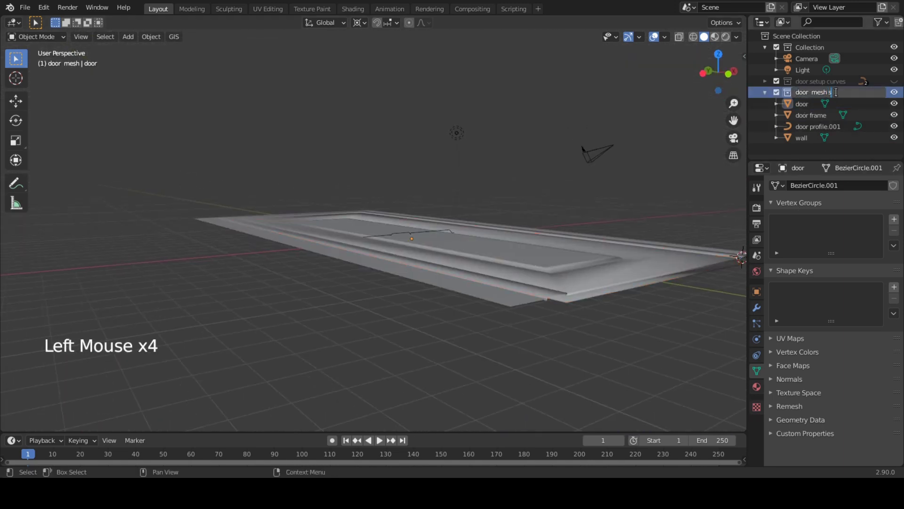
key(Return)
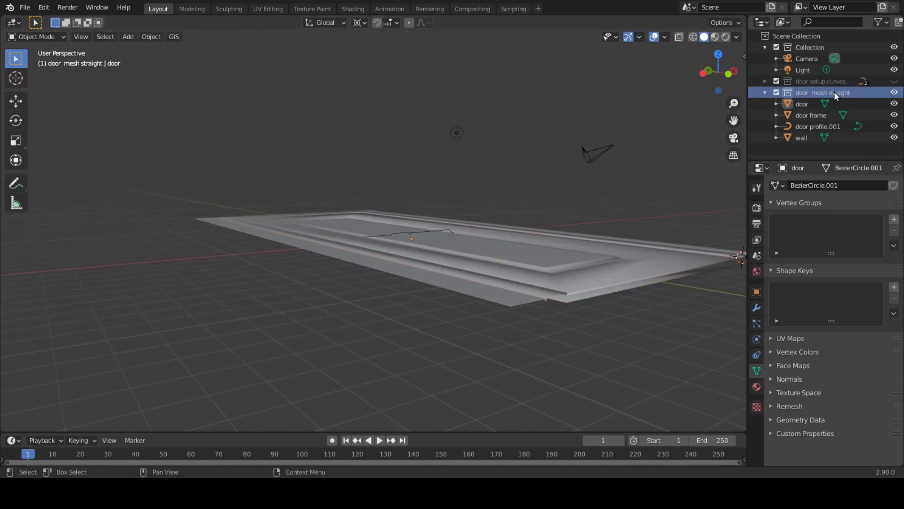
- Hide the door mesh straight collection and duplicate the door setup curves collection
click(764, 93)
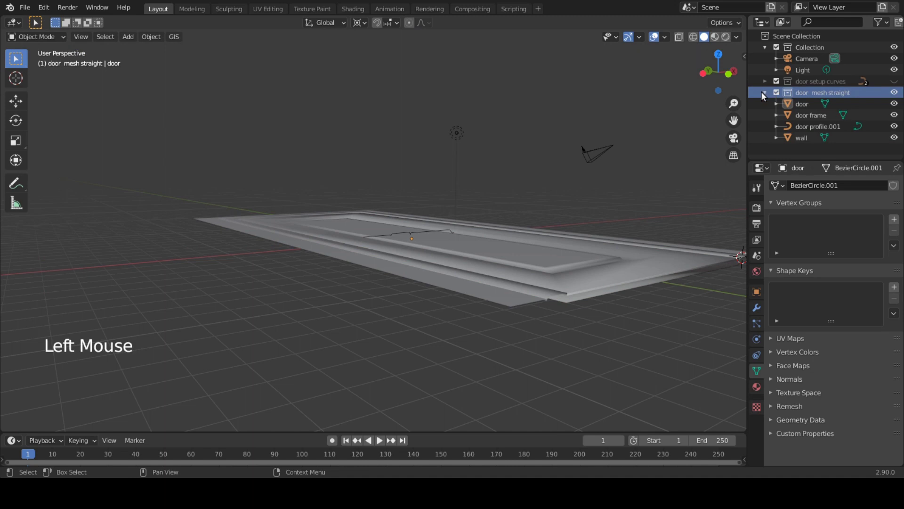
click(895, 92)
click(805, 80)
right_click(805, 81)
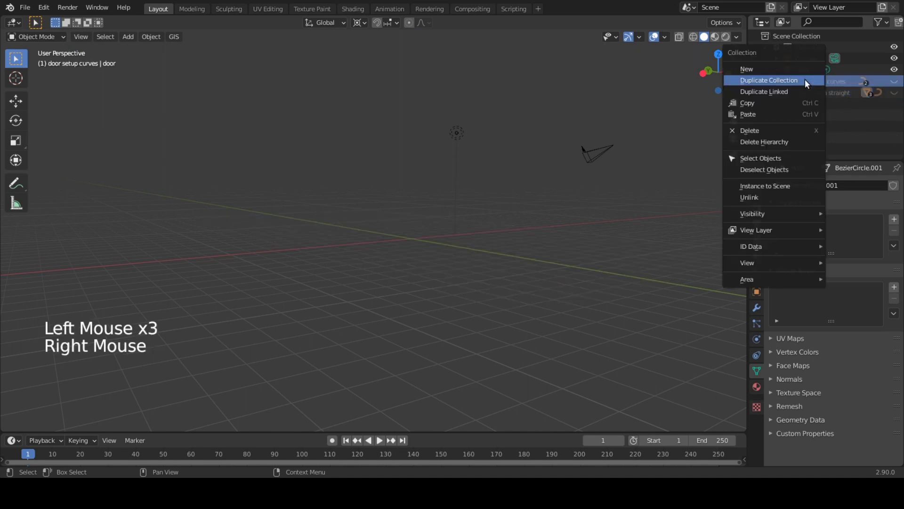
click(799, 80)
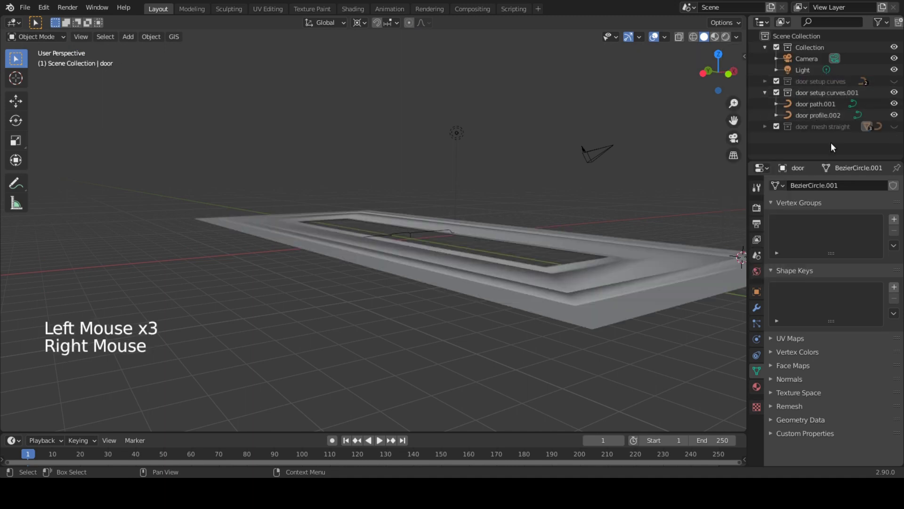
- Rename the duplicated curves collection "door mesh curves"
click(833, 91)
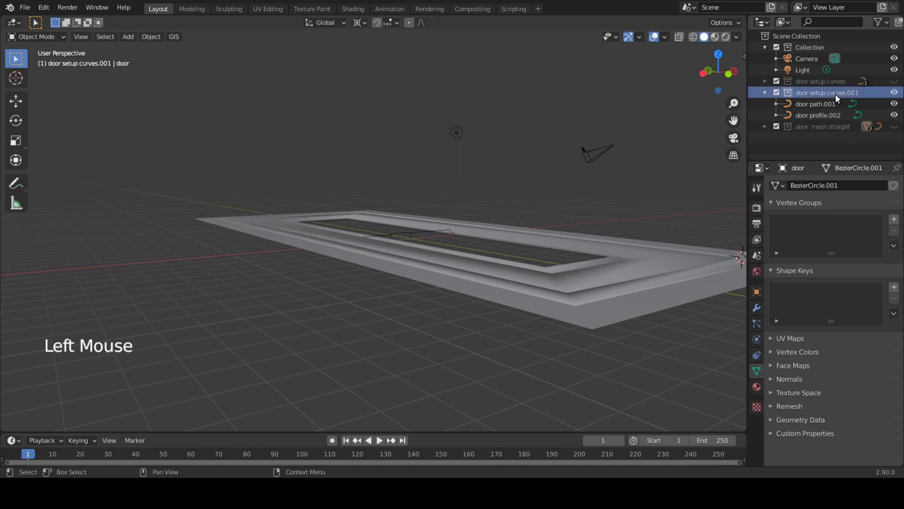
double_click(833, 90)
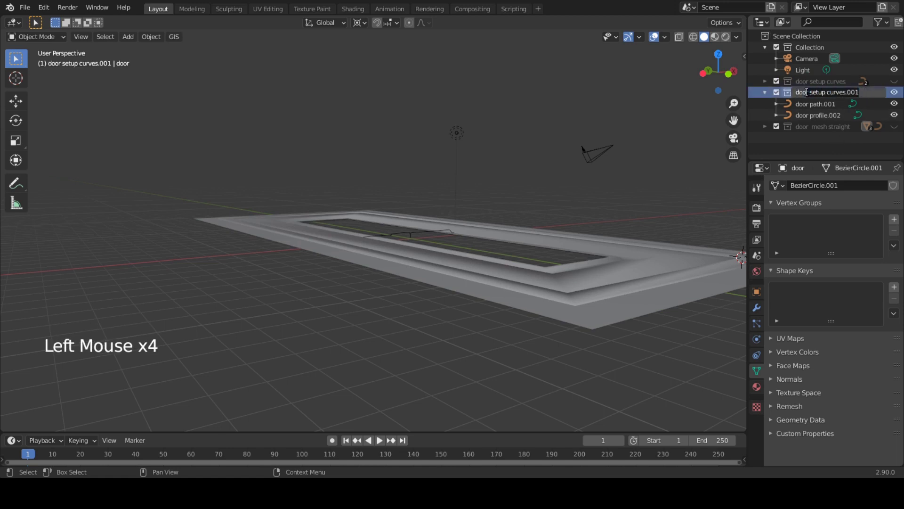
text(mesh)
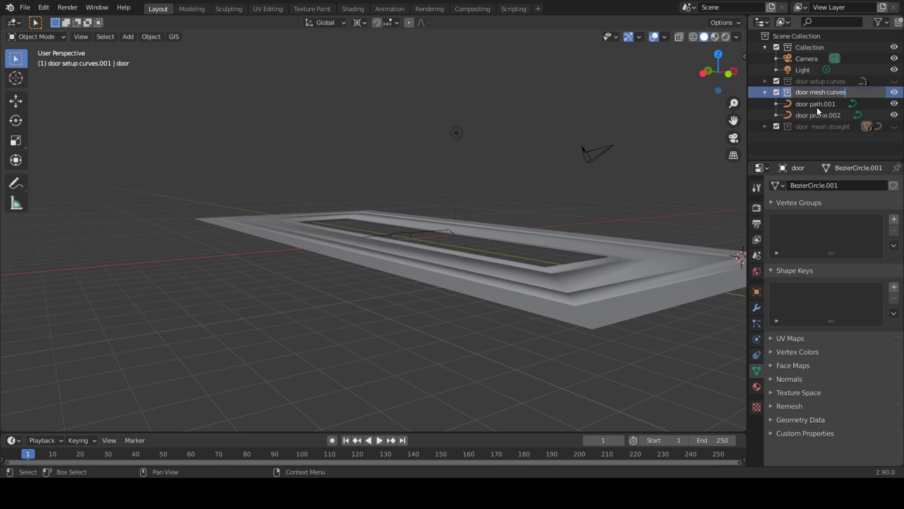
text( curves)
key(Return)
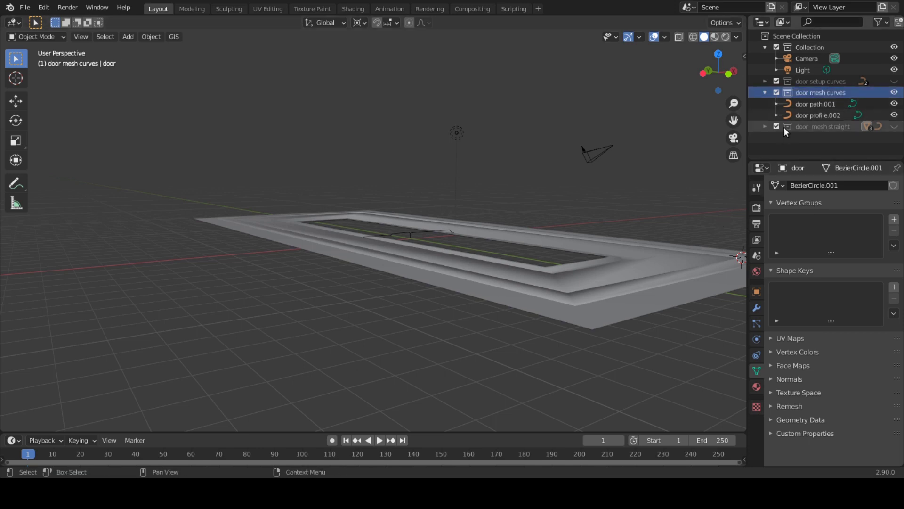
- Adjust the curve handle at the short slope near the +X end of the duplicated door profile in front view
right_click(626, 292)
key(Tab)
key(Tab)
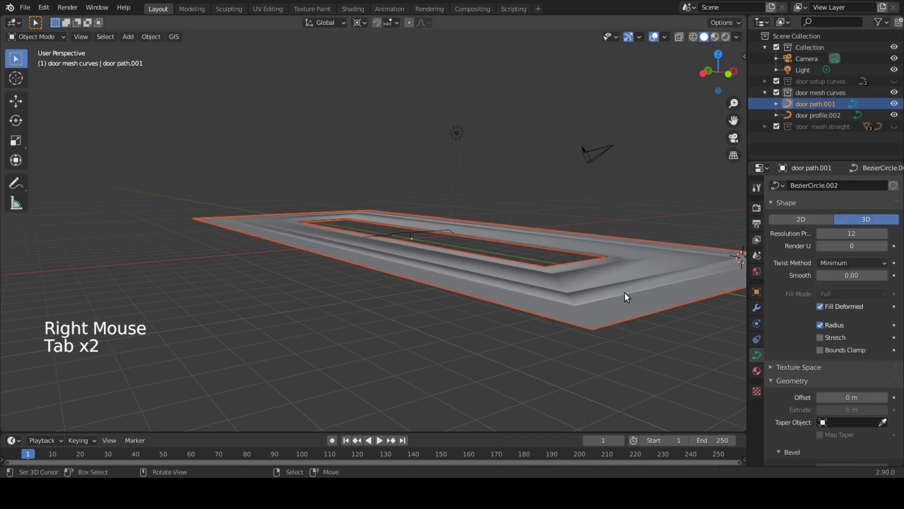
click(813, 114)
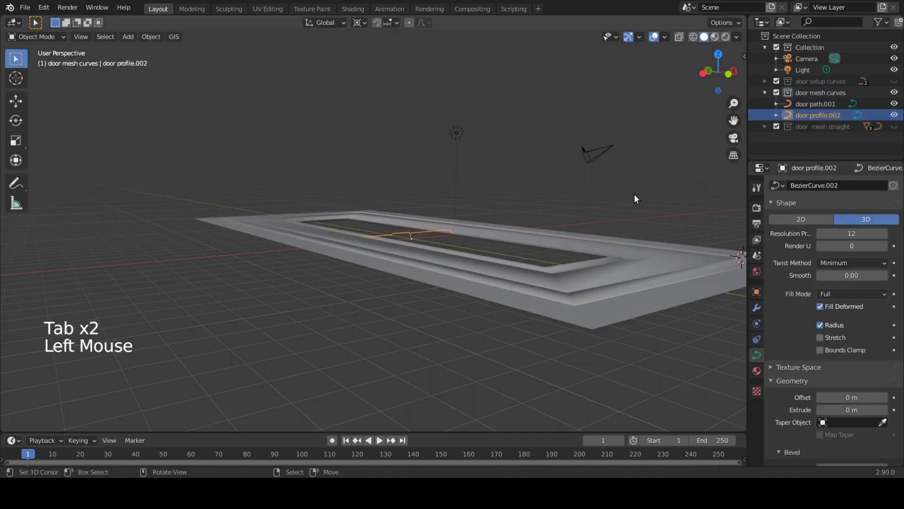
key(KP_1)
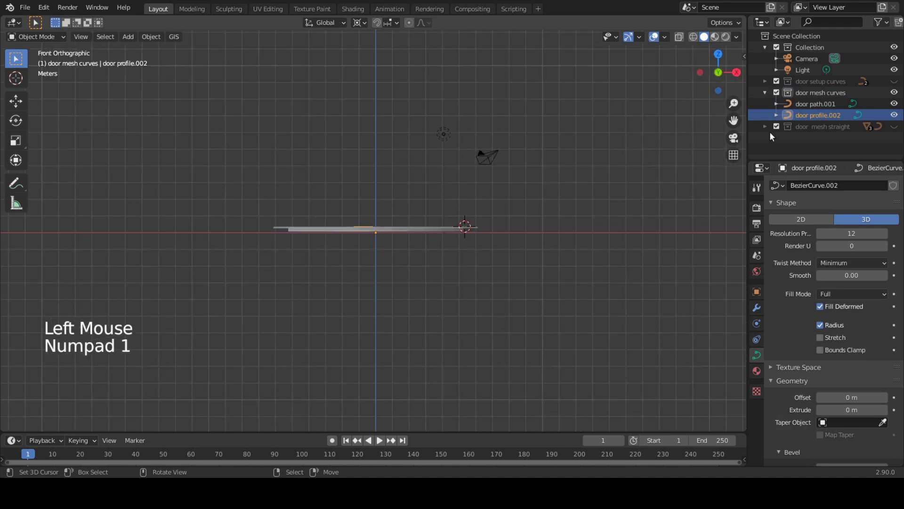
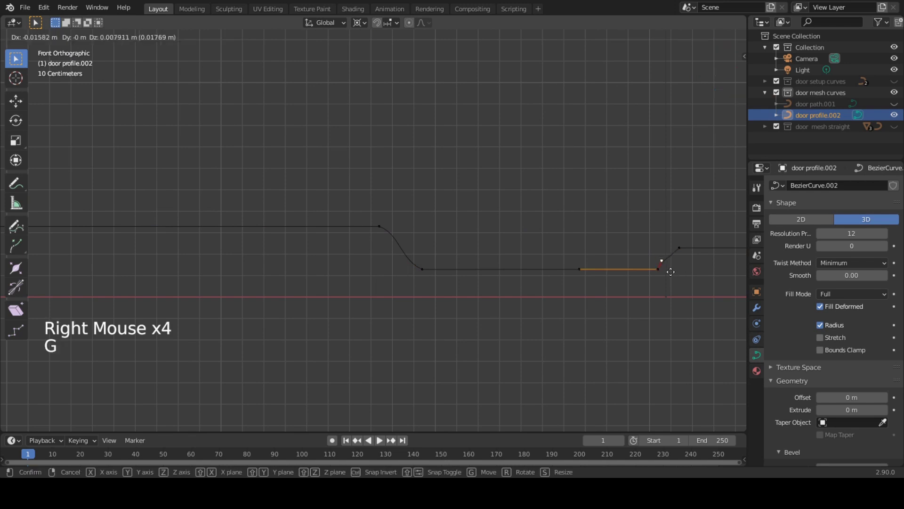
right_click(676, 258)
right_click(676, 259)
key(Tab)
- Subdivide the raised straight segment of the duplicated door profile with two new control points
scroll(486, 276, down, 1)
scroll(486, 276, down, 2)
shift+middle_drag(486, 276, 345, 250)
scroll(345, 250, up, 3)
key(Tab)
right_click(404, 215)
key(w)
click(466, 177)
right_click(404, 215)
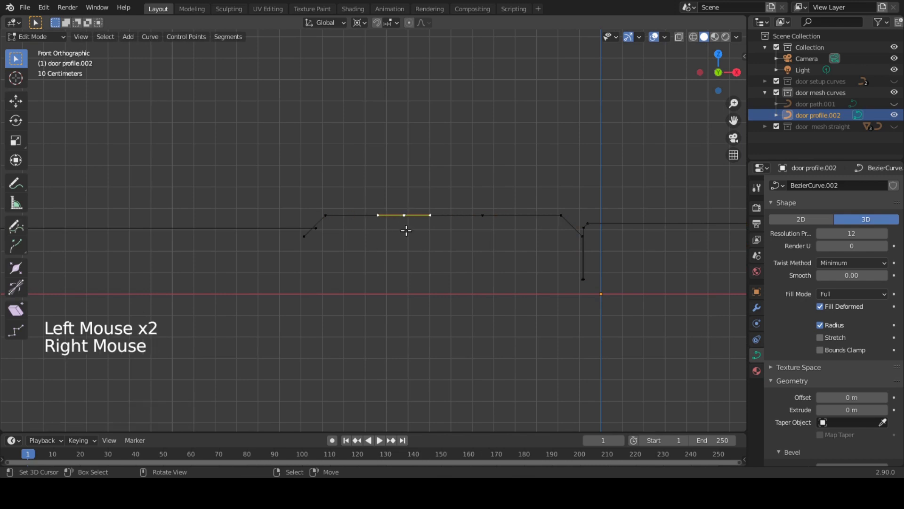
- Move the two new control points outward along the raised segment, each close to one of its ends
key(g)
key(x)
click(347, 232)
right_click(480, 221)
key(g)
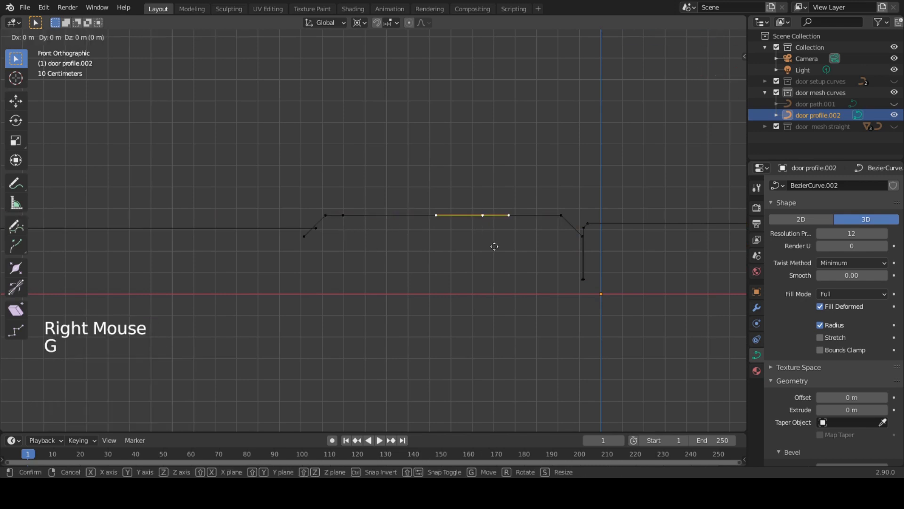
click(567, 251)
- Adjust the handles of the raised segment's inner points to round it into a smooth curve
right_click(489, 221)
key(g)
click(401, 228)
right_click(349, 217)
key(g)
right_click(415, 230)
key(g)
key(Tab)
scroll(430, 270, down, 3)
scroll(430, 271, down, 2)
key(Tab)
key(Tab)
scroll(525, 290, down, 4)
- Show the duplicated door path in the door mesh curves collection and hide its door profile
click(819, 95)
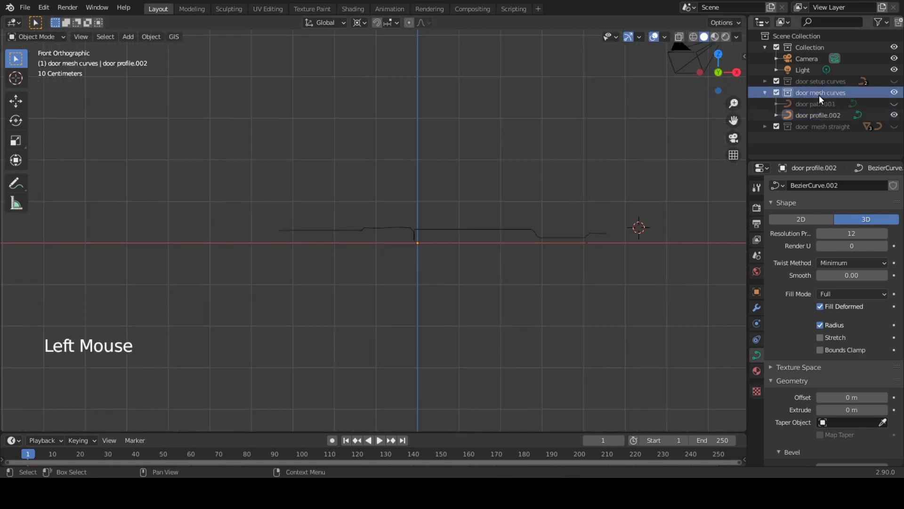
click(889, 105)
click(895, 103)
click(895, 115)
middle_drag(471, 292, 436, 307)
key(Tab)
key(Tab)
scroll(436, 306, down, 3)
- Convert the duplicated door path with the curved profile to a mesh and open it in Edit Mode
right_click(436, 307)
click(151, 37)
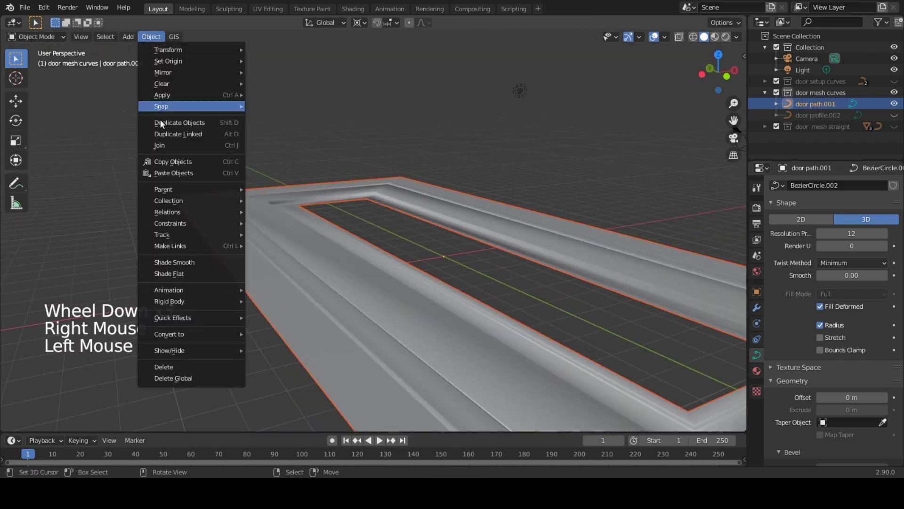
click(274, 346)
scroll(359, 317, down, 3)
key(Tab)
- Examine the geometry of the converted curved door mesh up close
middle_drag(360, 317, 289, 327)
scroll(252, 281, up, 3)
scroll(251, 281, down, 2)
scroll(414, 303, up, 3)
scroll(278, 316, down, 1)
scroll(282, 317, down, 1)
scroll(282, 317, up, 1)
scroll(282, 317, down, 1)
- Separate the outermost flat strip of the curved door mesh into its own object and rename it "wall"
key(KP_1)
key(KP_7)
scroll(276, 331, down, 3)
scroll(278, 330, up, 1)
scroll(280, 329, down, 1)
scroll(496, 354, up, 3)
key(l)
key(p)
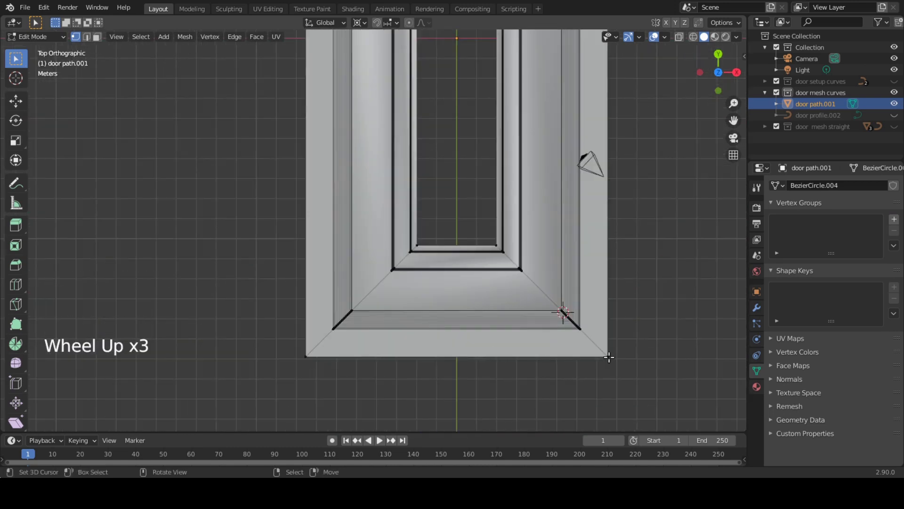
click(609, 358)
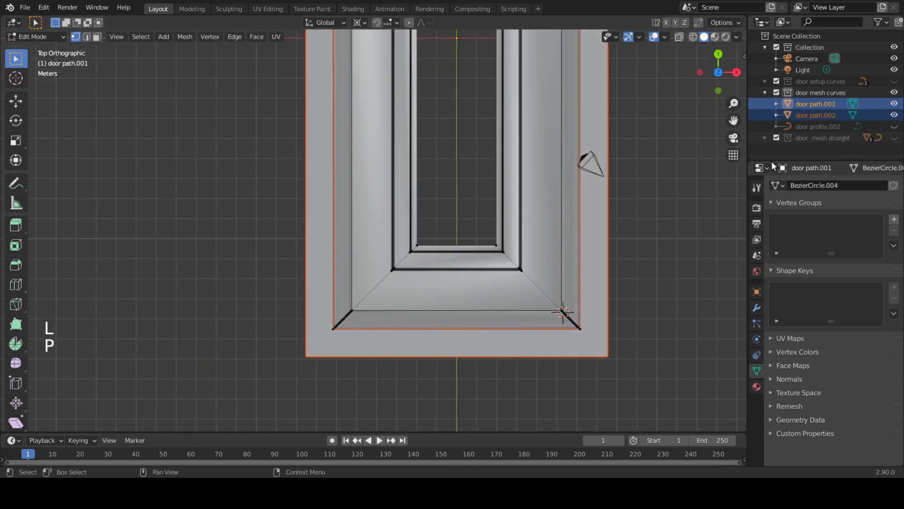
- Separate the linked strip just inside the wall of the curved door mesh and rename the new object "frame"
key(l)
key(p)
click(575, 318)
double_click(828, 116)
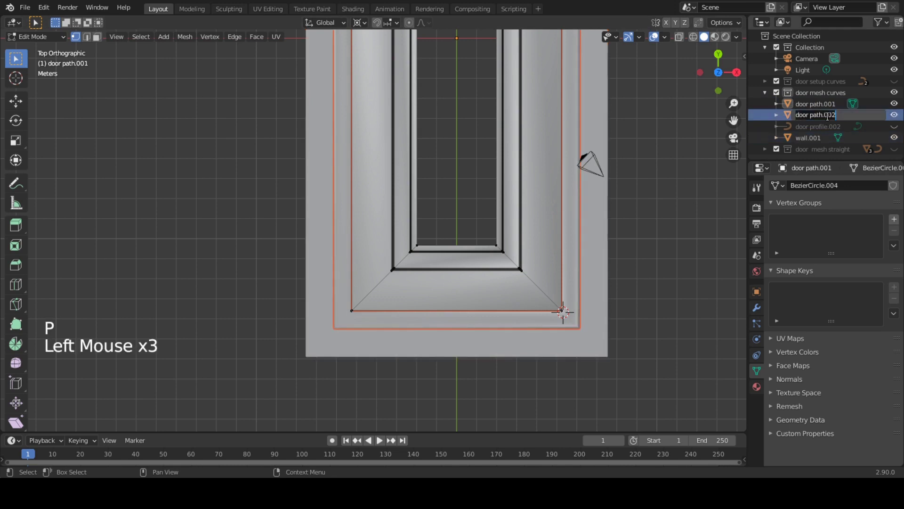
- Rename the remaining door path mesh in the door mesh curves collection "door"
click(827, 103)
double_click(828, 104)
click(827, 103)
key(Return)
key(Return)
key(Return)
key(Return)
key(Return)
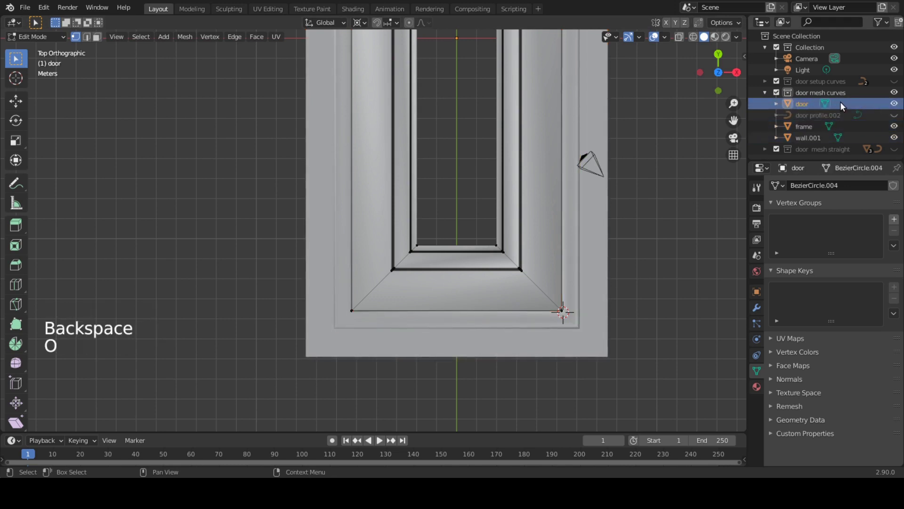
- Snap the 3D cursor to the lower-right inner corner vertex of the curved door's frame mesh
key(Tab)
right_click(601, 341)
right_click(519, 321)
key(Tab)
scroll(626, 338, up, 4)
shift+middle_drag(626, 338, 457, 202)
scroll(511, 317, up, 1)
scroll(511, 317, up, 3)
scroll(588, 208, up, 2)
right_click(585, 208)
key(shift+s)
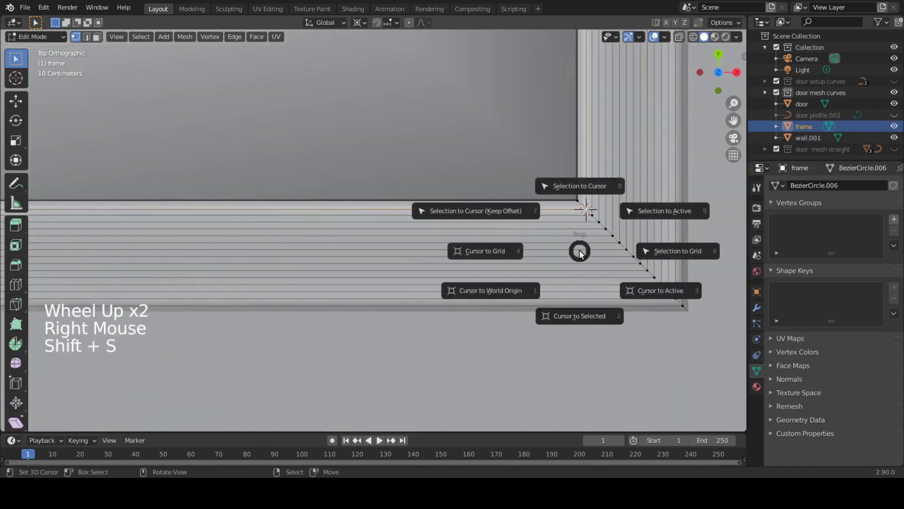
- Delete the faces along the bottom side of the frame, leaving only its two uprights and top
scroll(589, 292, down, 5)
key(3)
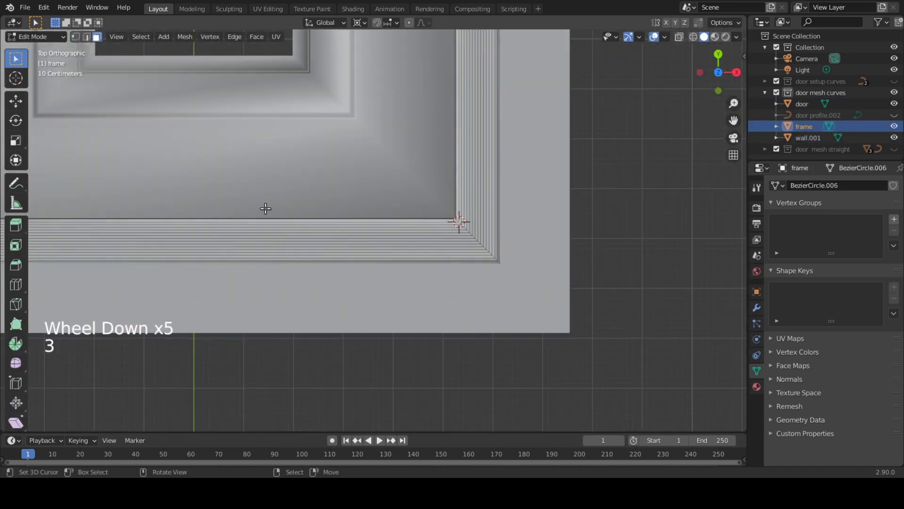
drag(178, 192, 236, 299)
key(x)
click(237, 300)
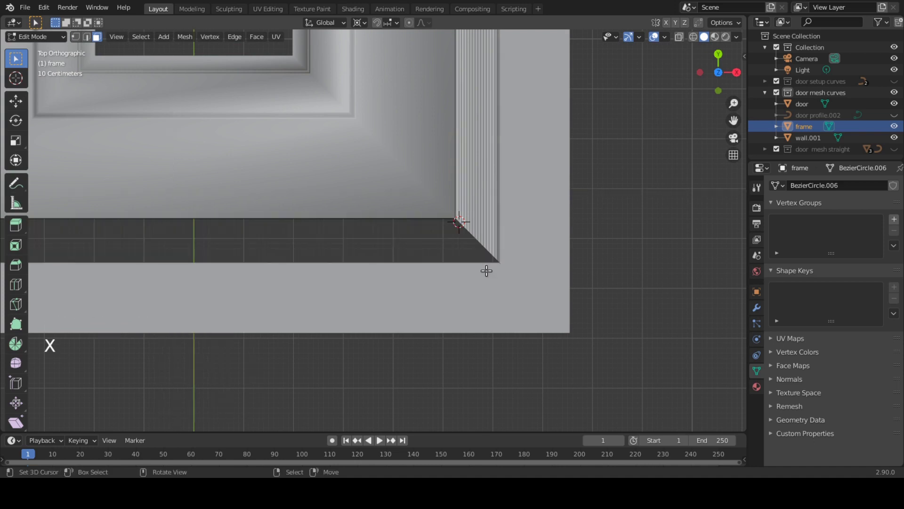
- Flatten the mitred lower ends of both frame uprights level with the 3D cursor by scaling their vertices to 0 along Y
key(1)
scroll(412, 267, down, 3)
shift+middle_drag(412, 267, 487, 272)
key(b)
drag(139, 230, 537, 294)
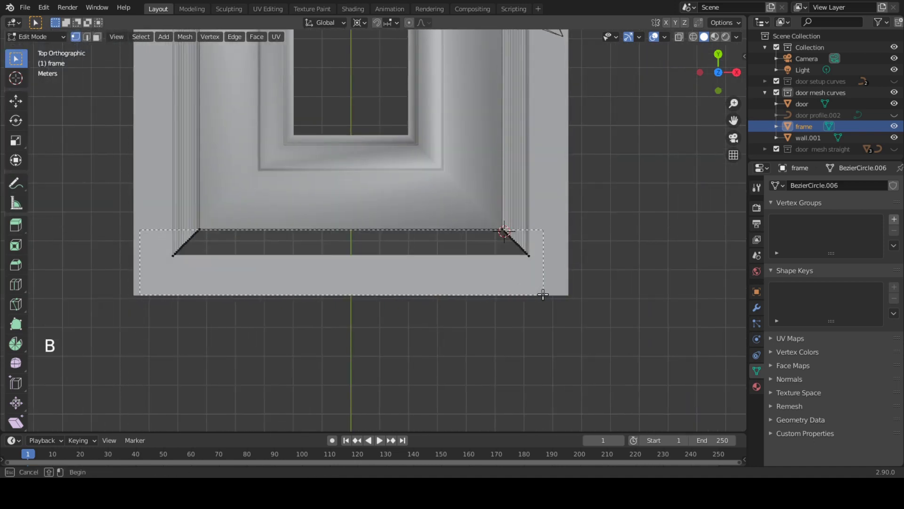
scroll(261, 260, up, 3)
shift+middle_drag(261, 260, 470, 246)
scroll(470, 246, up, 4)
shift+right_click(299, 222)
scroll(536, 248, down, 3)
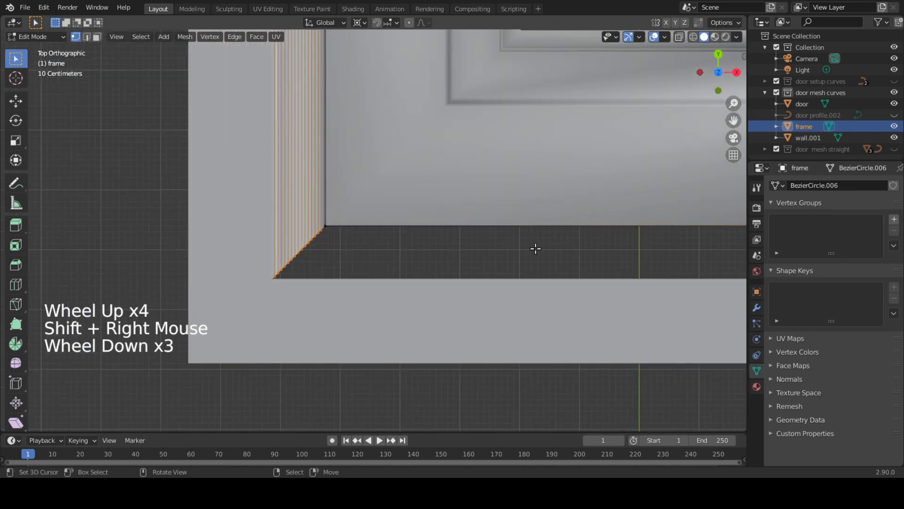
shift+middle_drag(535, 249, 276, 261)
scroll(276, 260, up, 4)
shift+right_click(572, 252)
scroll(571, 252, down, 9)
key(s)
key(y)
key(0)
key(Return)
- Delete the bottom face of the wall mesh around the curved door
shift+middle_drag(329, 246, 409, 270)
key(Tab)
right_click(390, 268)
key(Tab)
key(4)
key(3)
right_click(368, 268)
key(x)
click(368, 268)
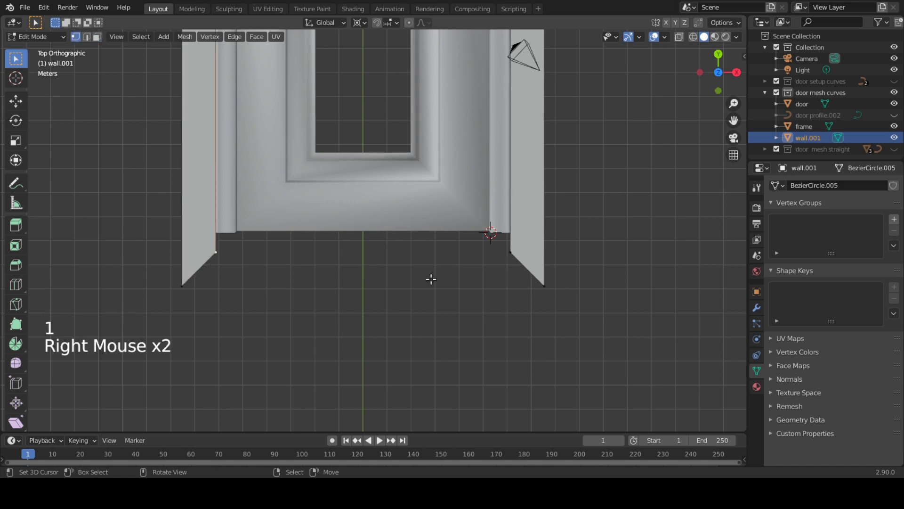
- Flatten the lower ends of both wall sides level with the 3D cursor by scaling their vertices to 0 along Y
key(s)
key(y)
key(0)
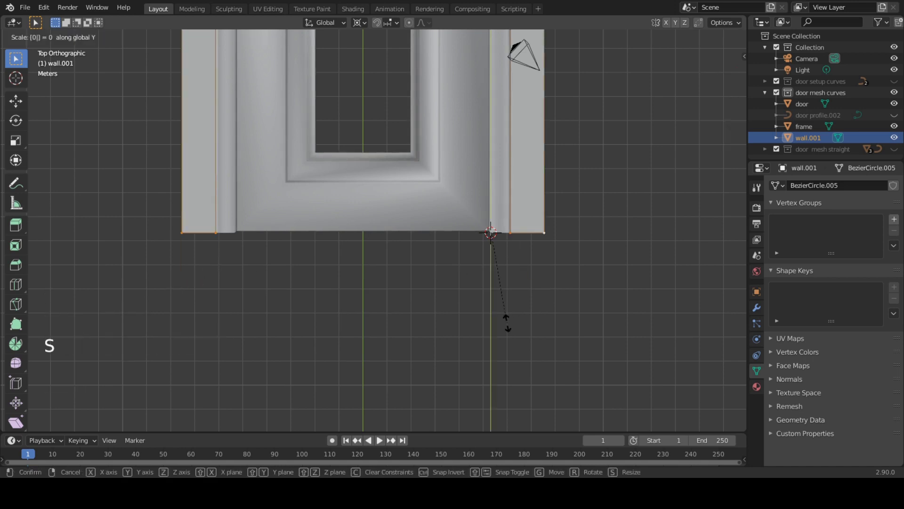
key(Return)
key(Tab)
scroll(506, 323, down, 3)
shift+middle_drag(506, 322, 402, 333)
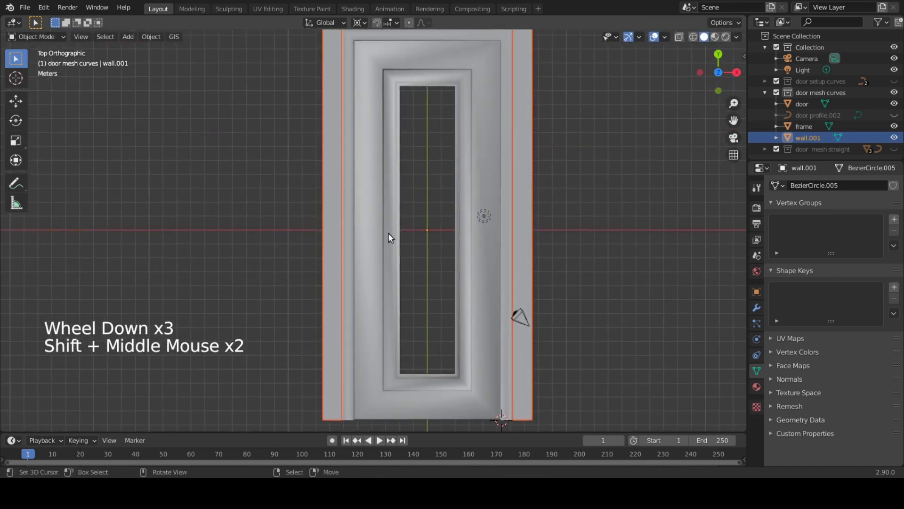
- Fill the rectangular opening in the middle of the door mesh with a face from its four inner corner vertices
key(Tab)
right_click(459, 61)
key(Tab)
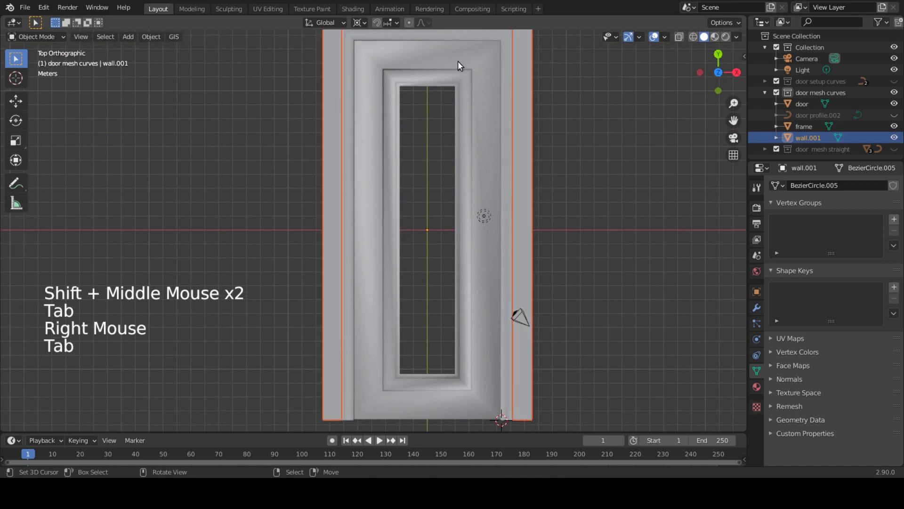
right_click(458, 61)
key(Tab)
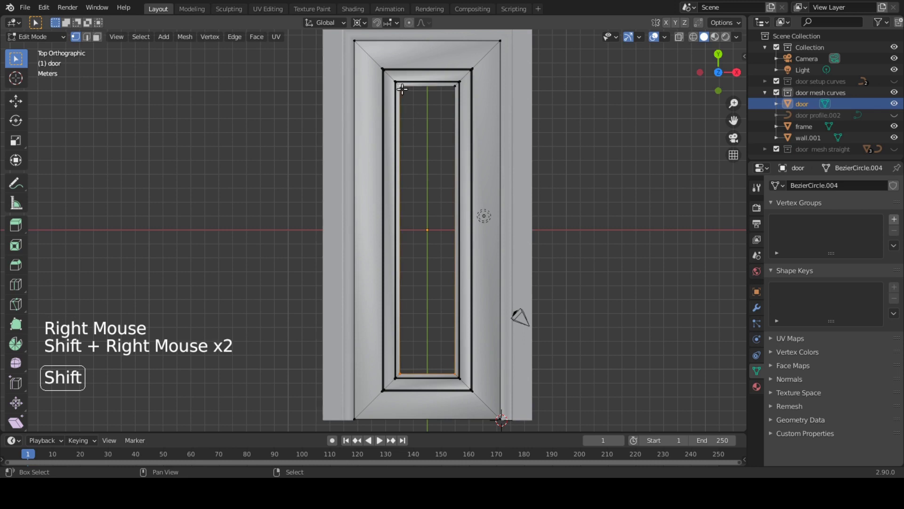
key(f)
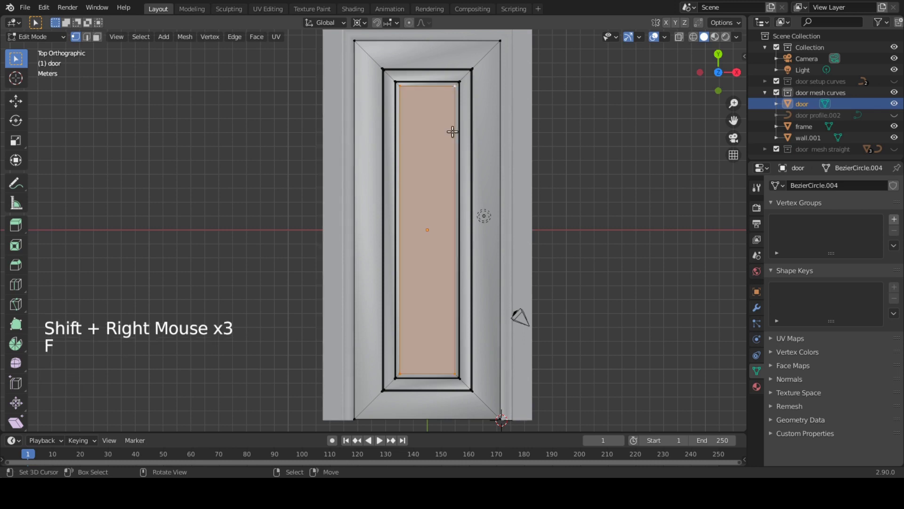
scroll(434, 179, down, 1)
key(Tab)
- Examine the filled door panel with its frame and wall in perspective and from the front
middle_drag(434, 179, 501, 225)
scroll(501, 224, up, 3)
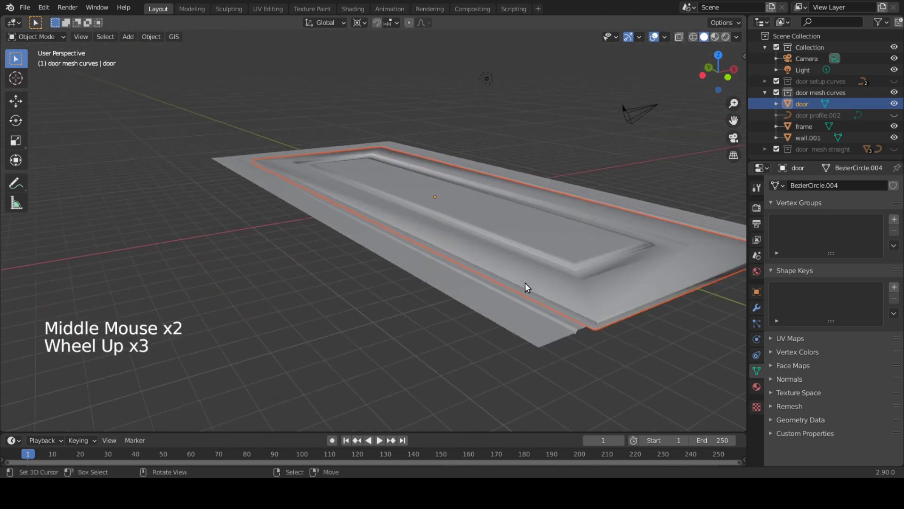
middle_drag(559, 285, 494, 259)
key(KP_1)
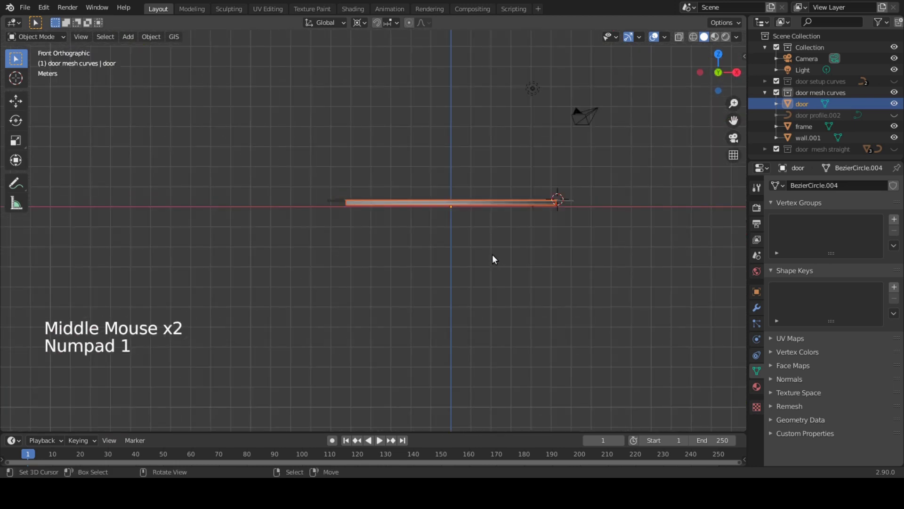
scroll(439, 278, up, 5)
shift+middle_drag(481, 245, 323, 259)
shift+middle_drag(422, 256, 383, 260)
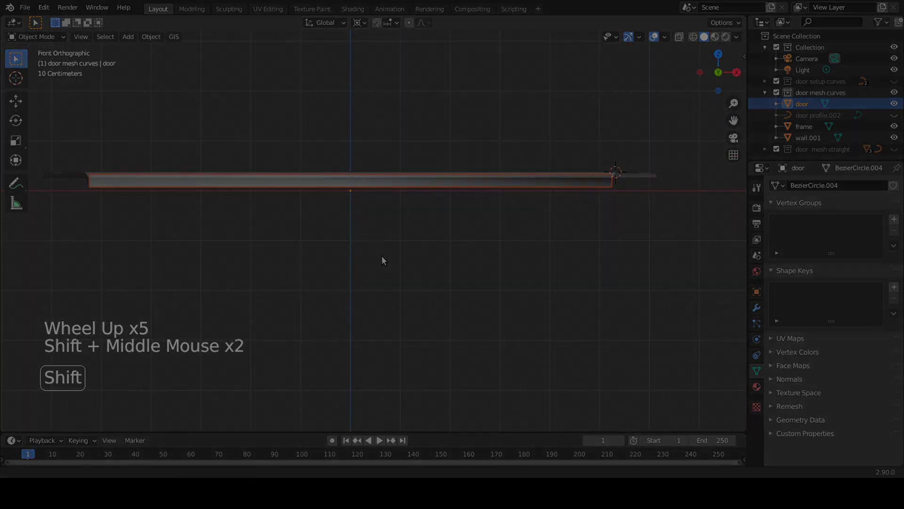